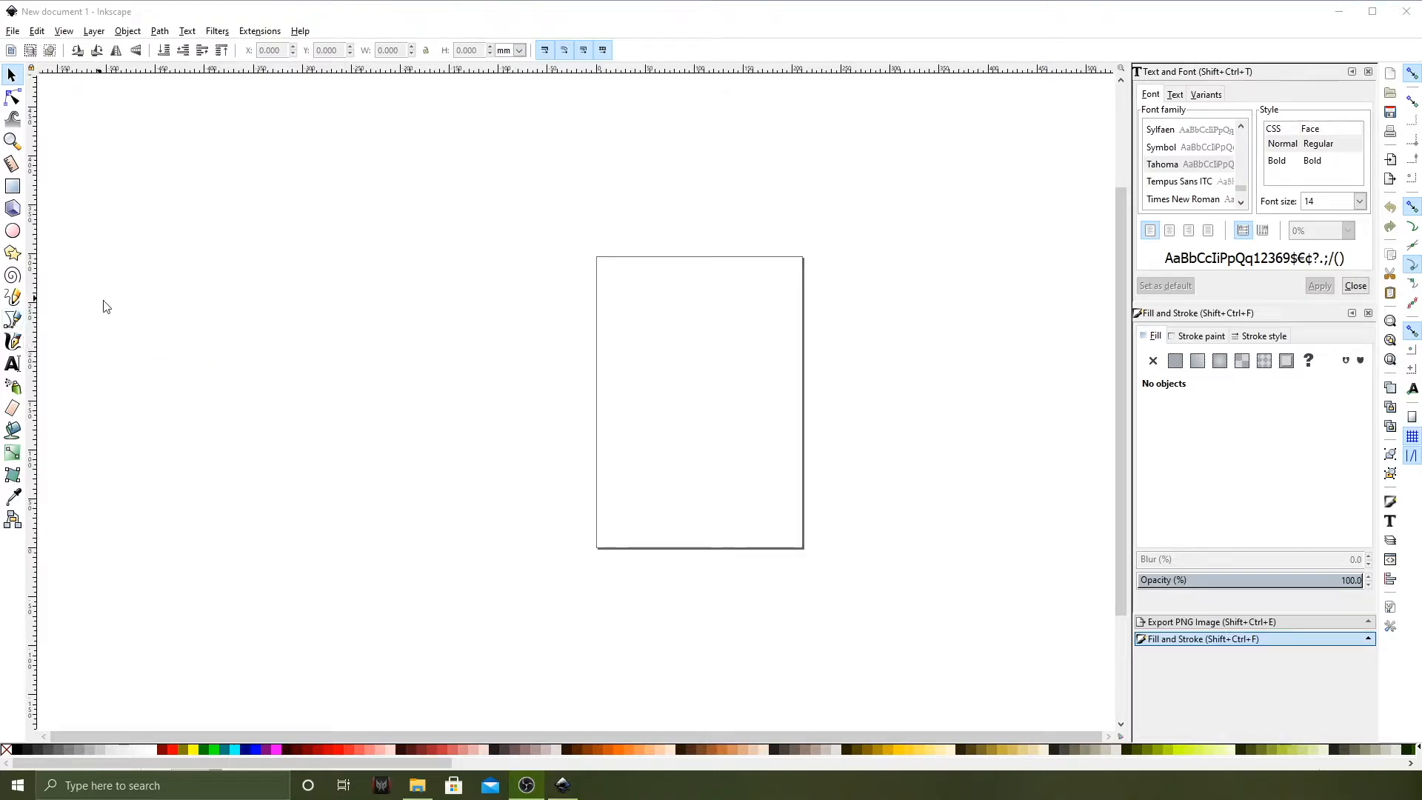
pyautogui.click(13, 319)
pyautogui.click(632, 335)
pyautogui.click(642, 326)
pyautogui.click(653, 330)
pyautogui.click(656, 341)
pyautogui.click(651, 352)
pyautogui.click(641, 356)
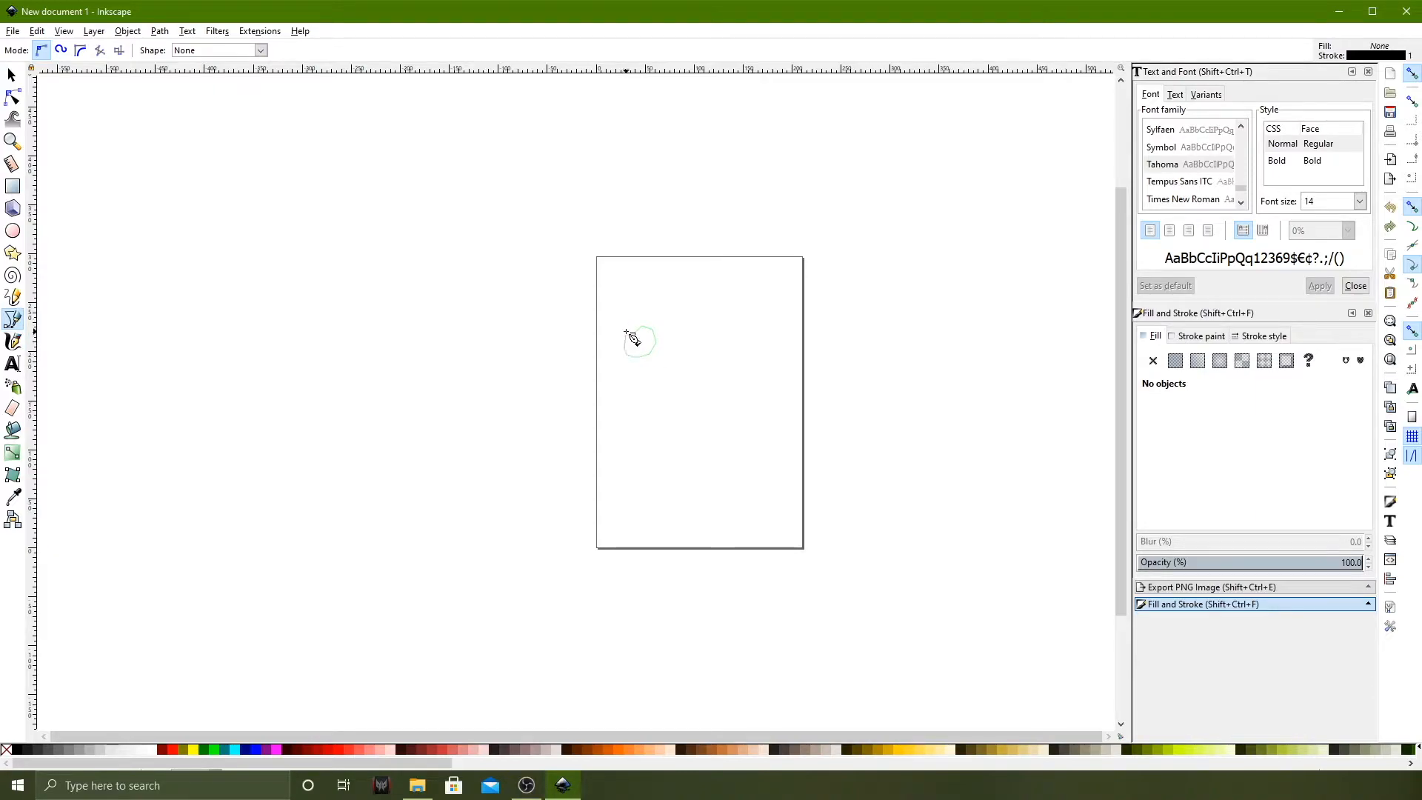
pyautogui.click(633, 335)
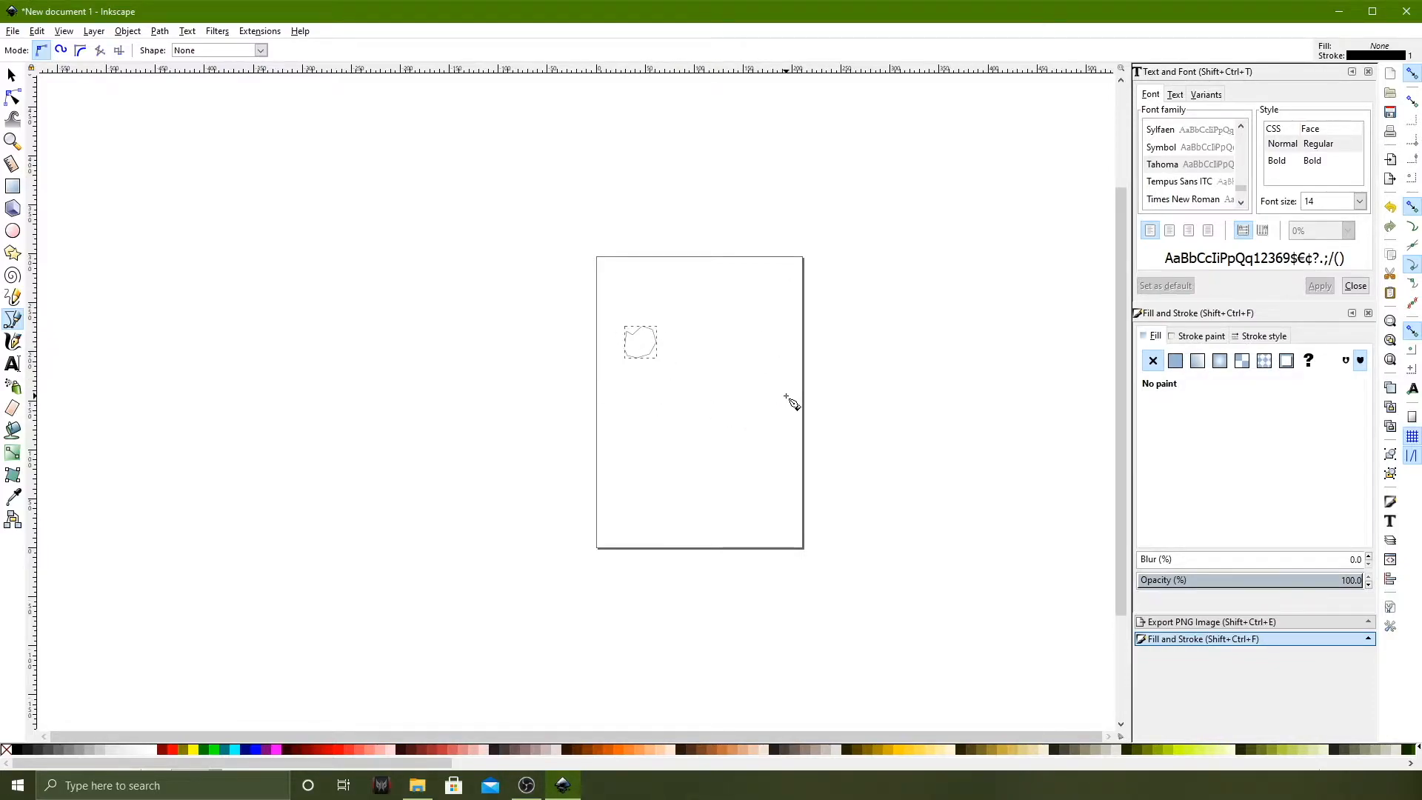
pyautogui.press('Delete')
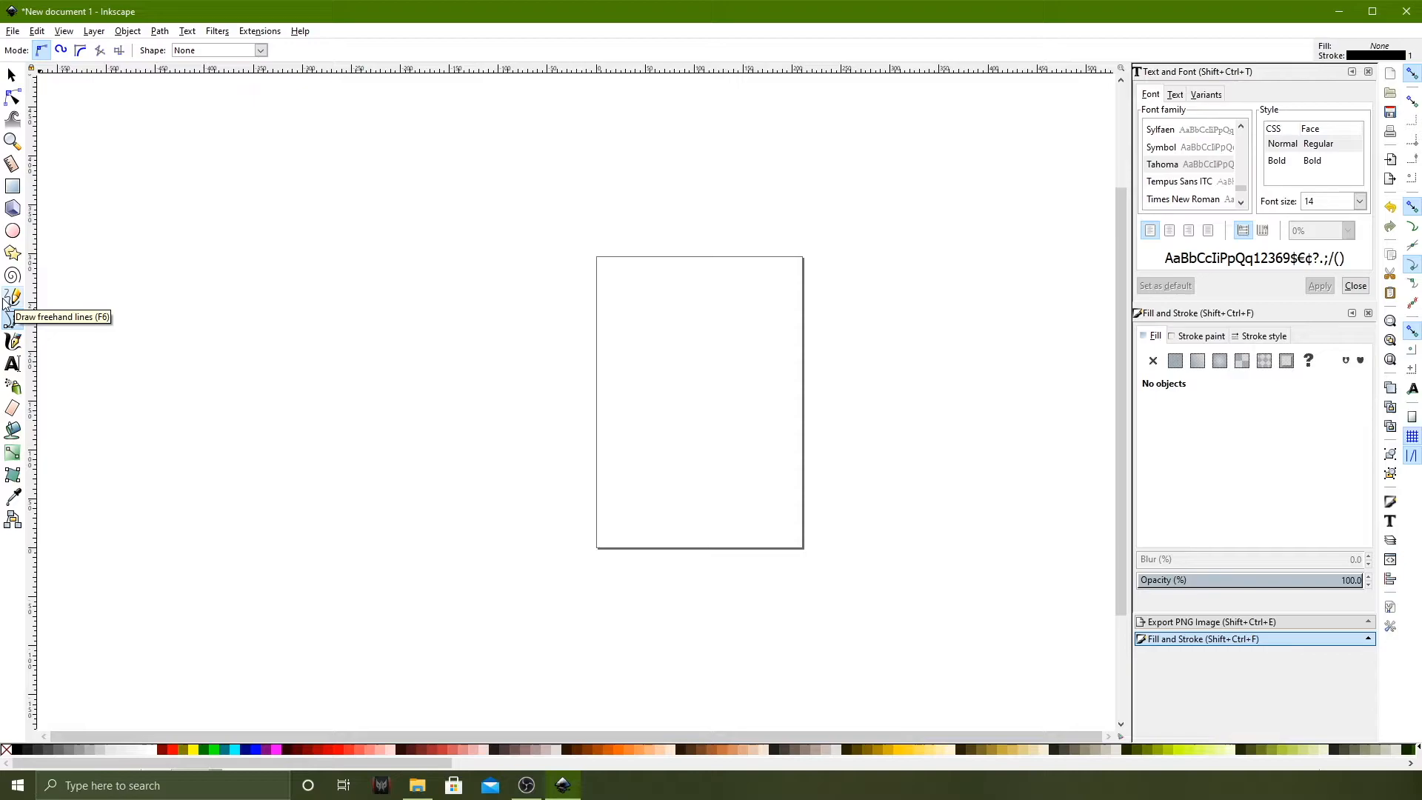
# Draw a square of about 144 mm per side in the upper half of the page as the shirt body.
pyautogui.click(12, 188)
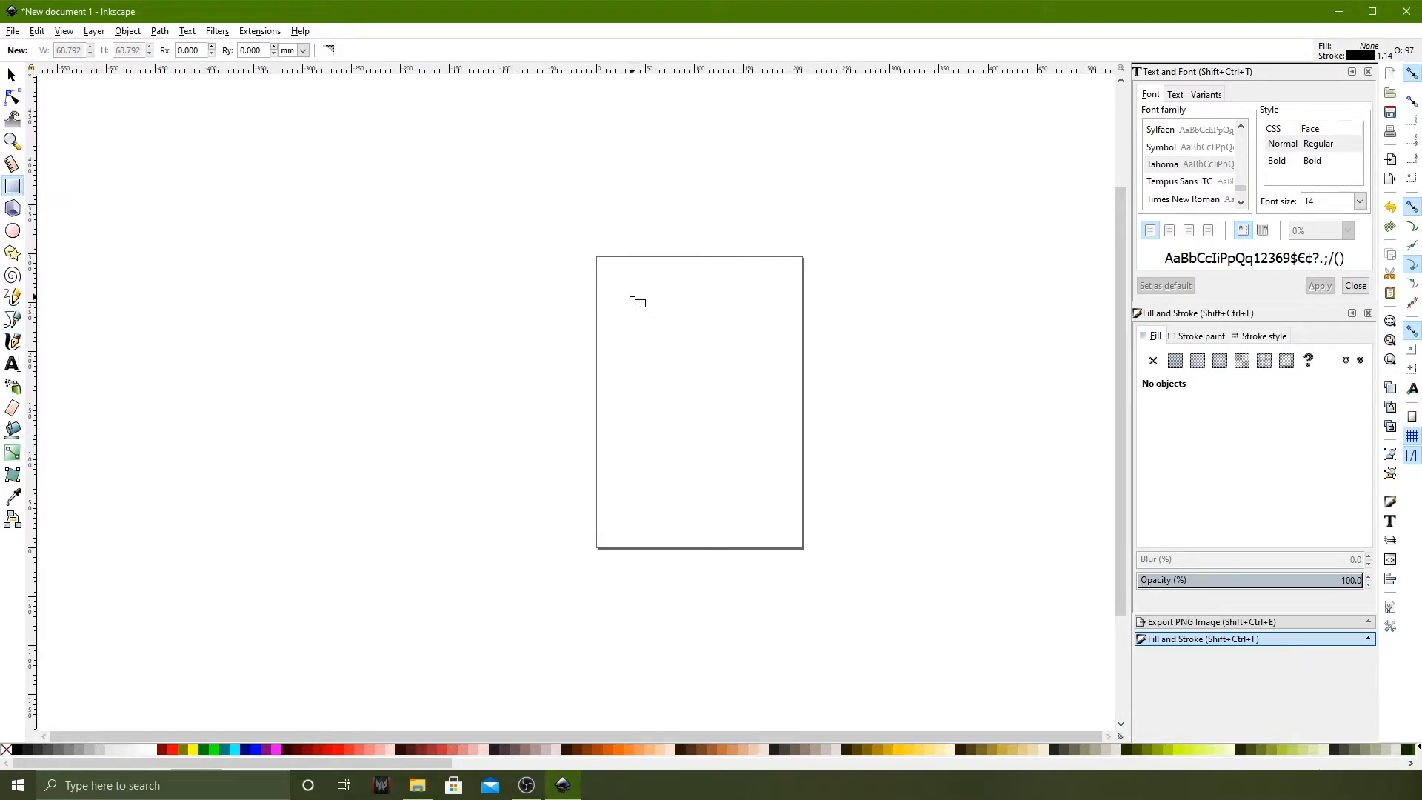
pyautogui.moveTo(631, 297); pyautogui.dragTo(784, 438)
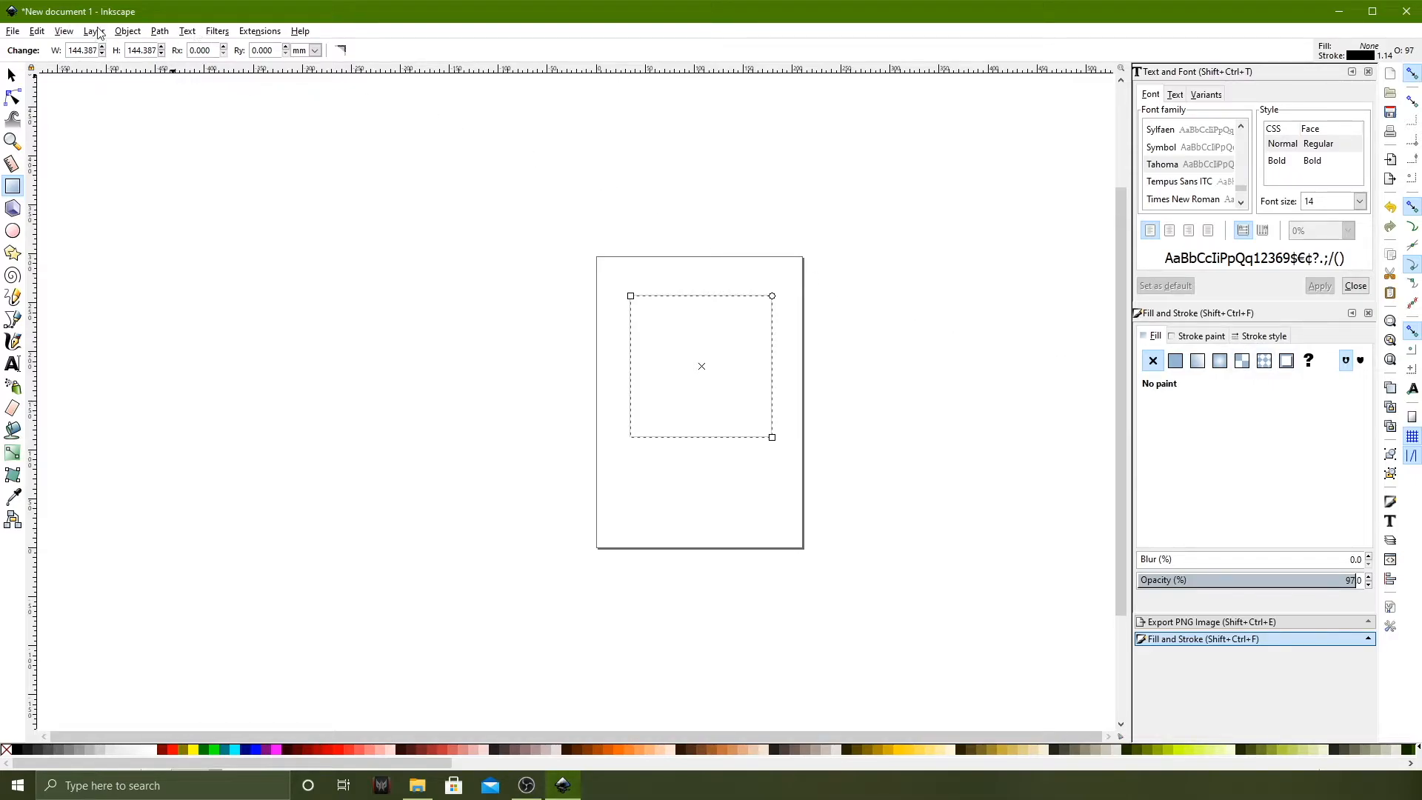
# Set the square's stroke width to 0.802 mm.
pyautogui.click(128, 31)
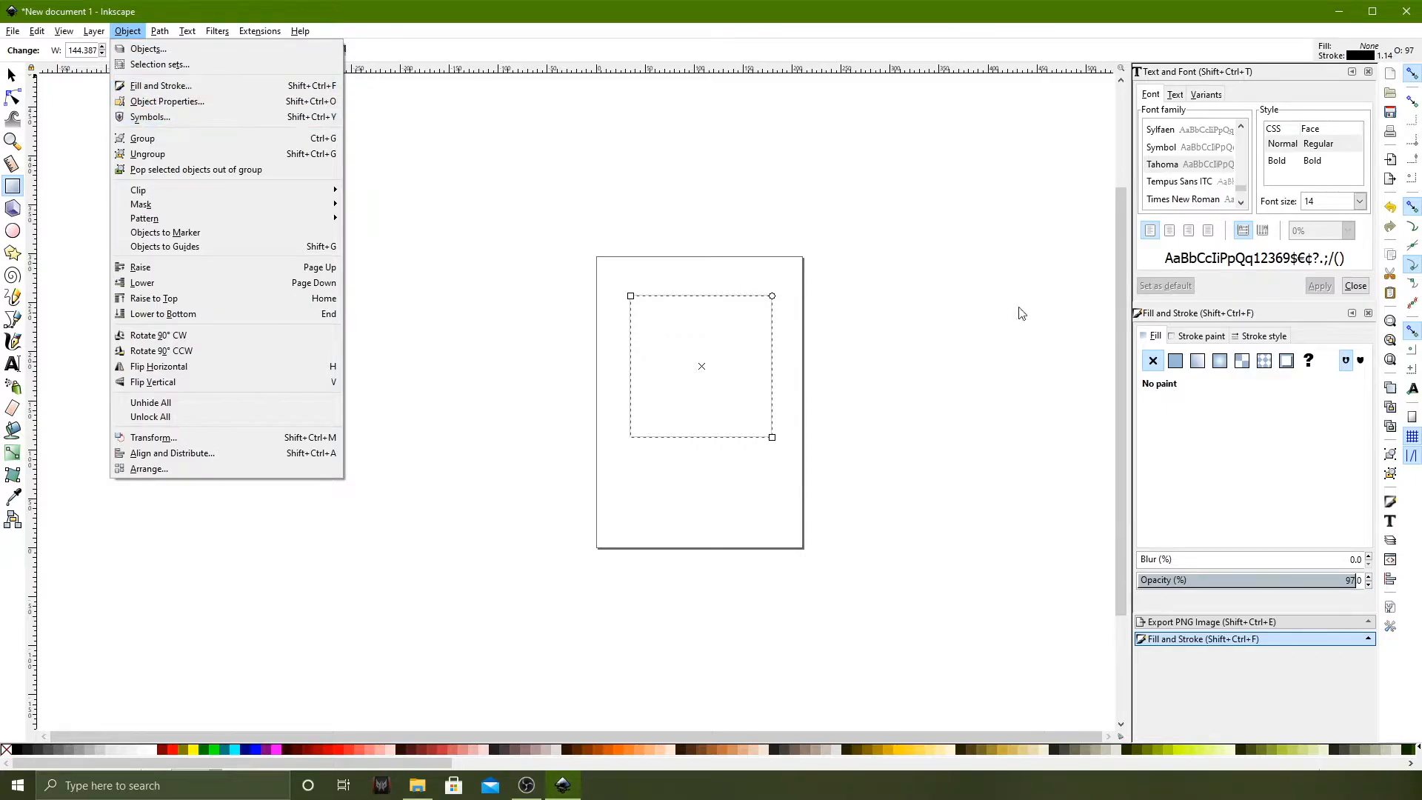
pyautogui.click(1178, 340)
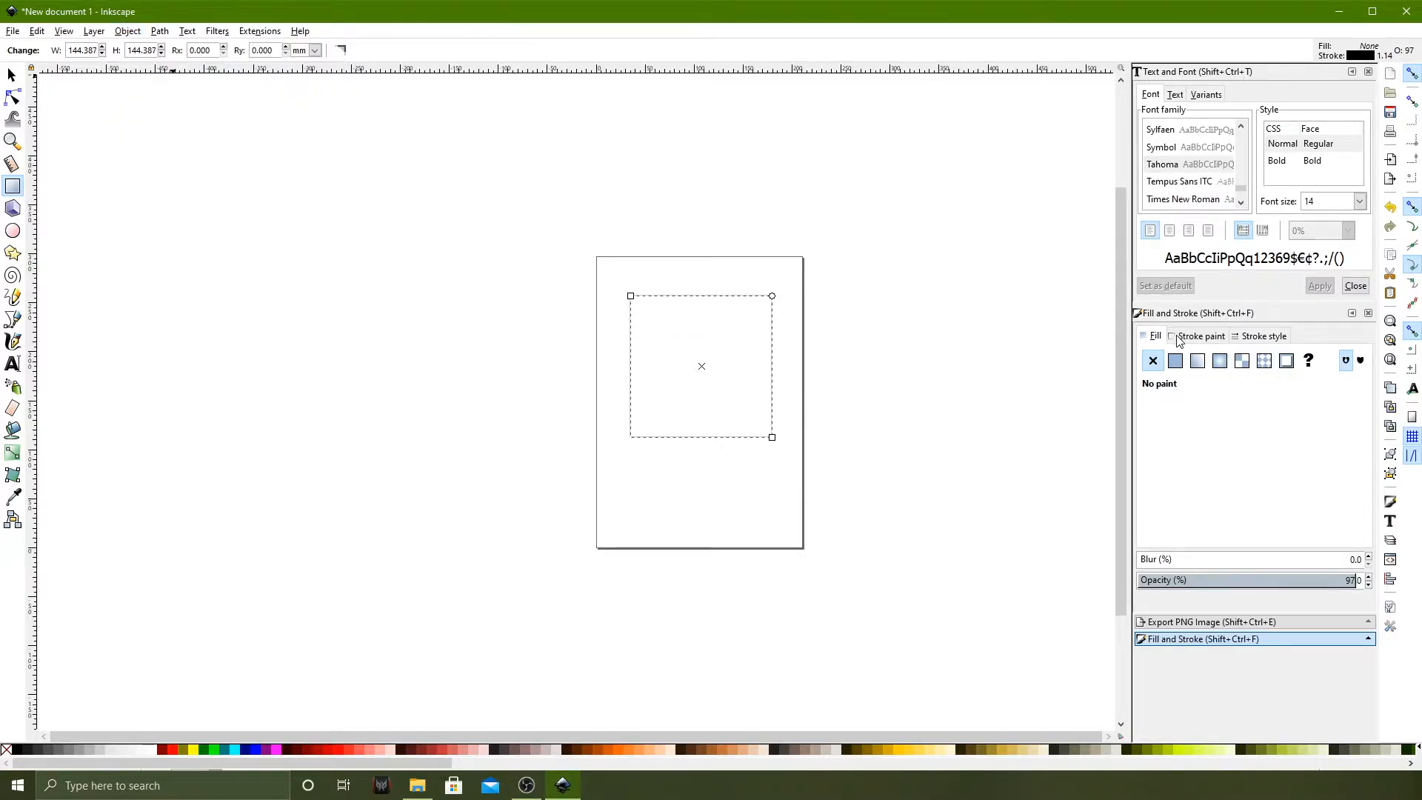
pyautogui.click(1179, 340)
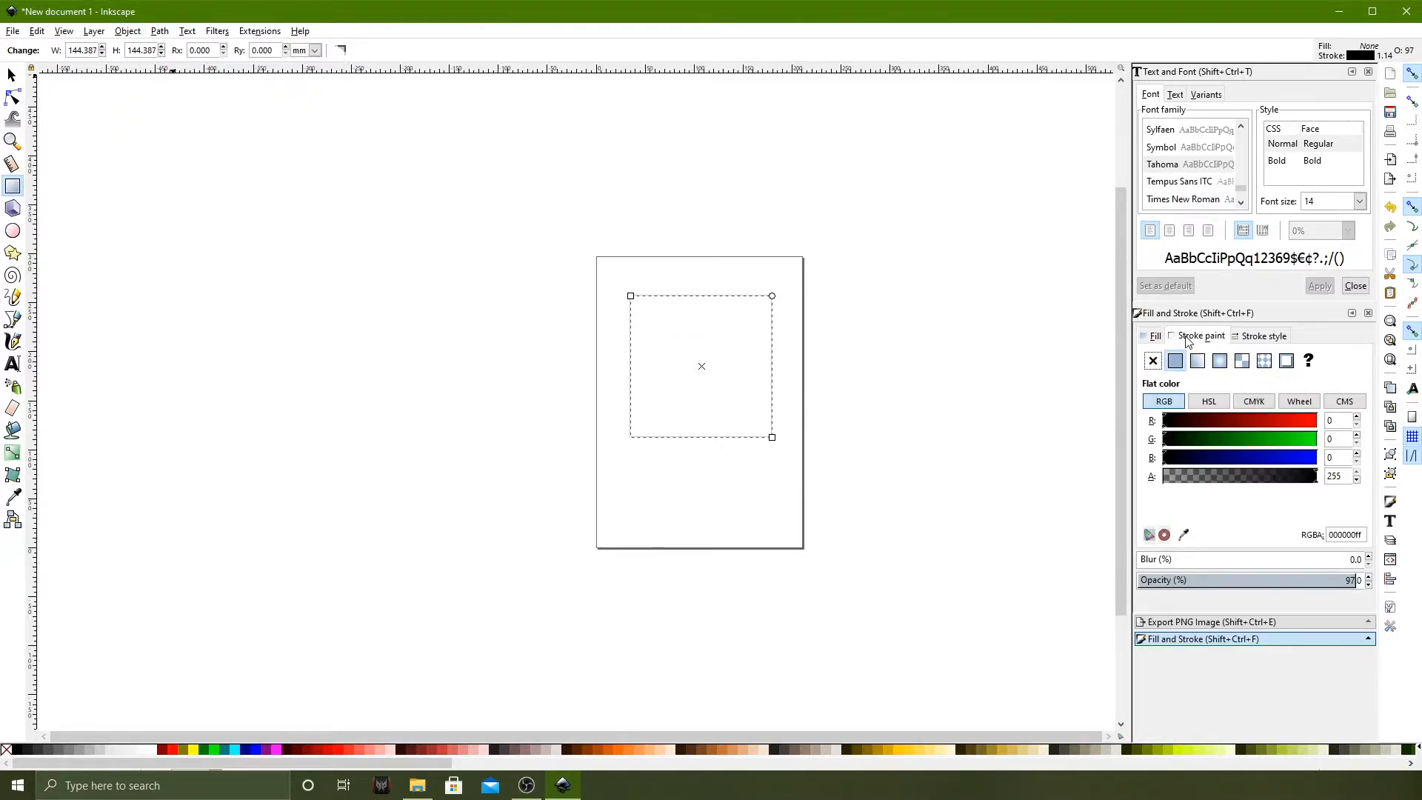
pyautogui.click(1268, 338)
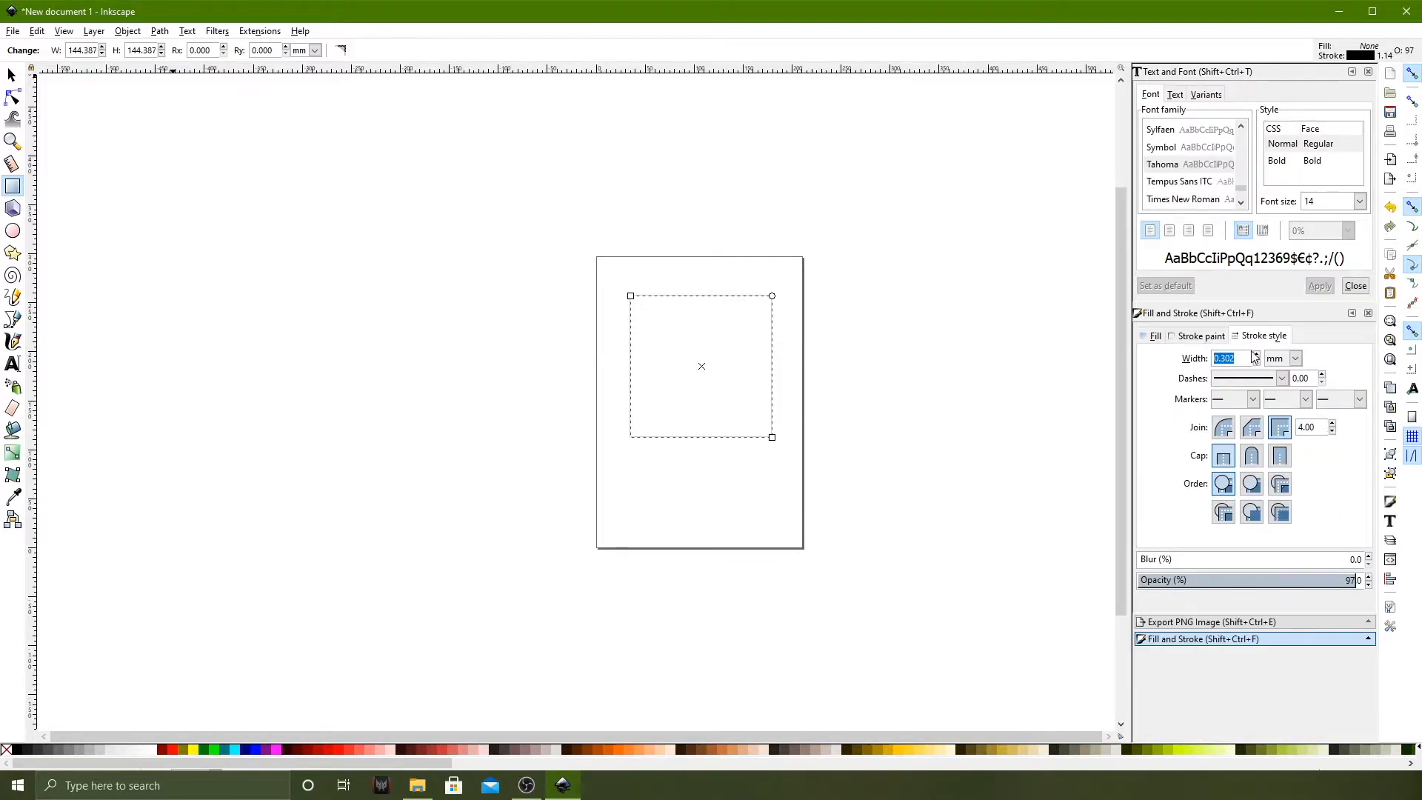
pyautogui.click(1258, 355)
pyautogui.click(1257, 355)
pyautogui.click(1257, 354)
pyautogui.click(1258, 355)
pyautogui.click(1257, 355)
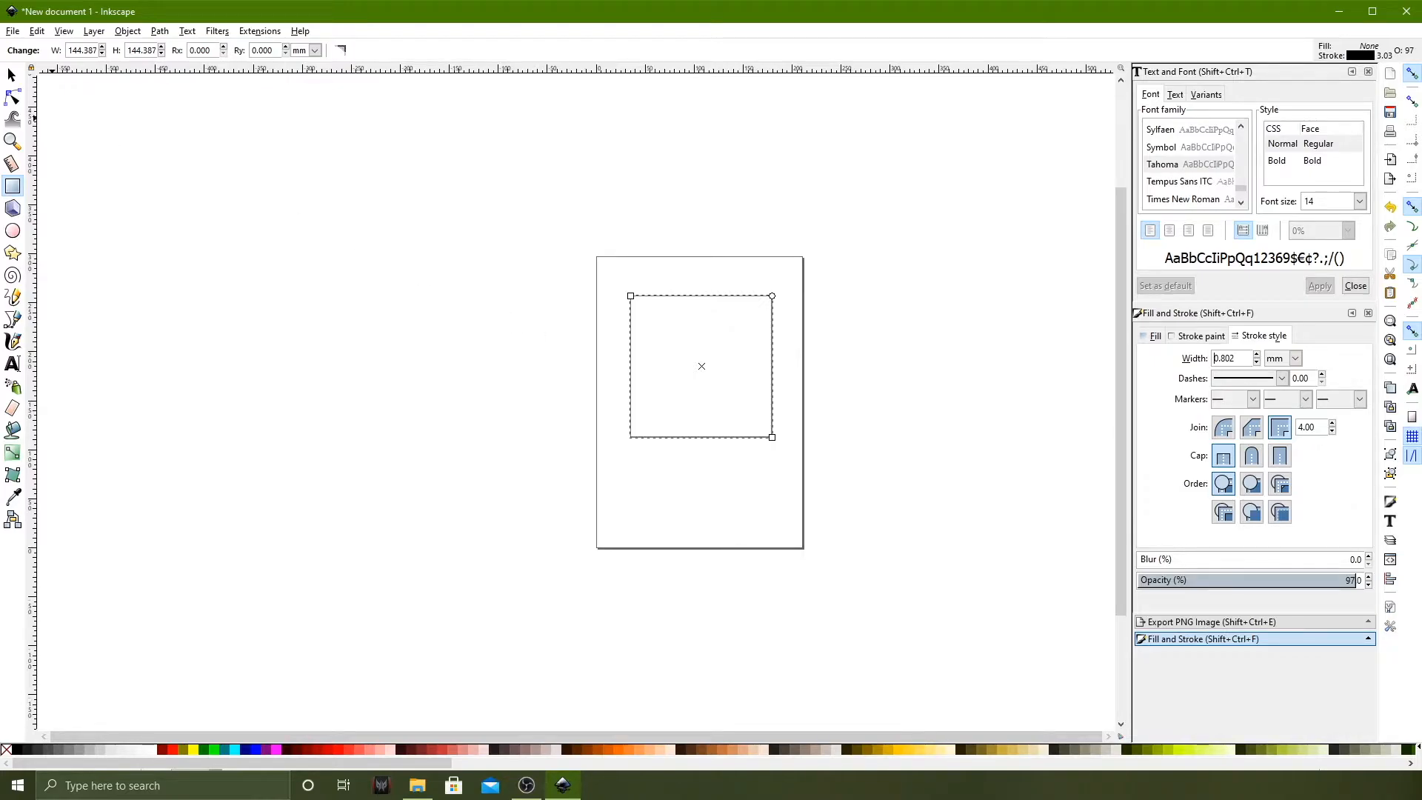
# Draw a closed tapered sleeve about 142 mm long and 48 mm deep with straight segments, starting at the square's upper-right corner.
pyautogui.click(13, 320)
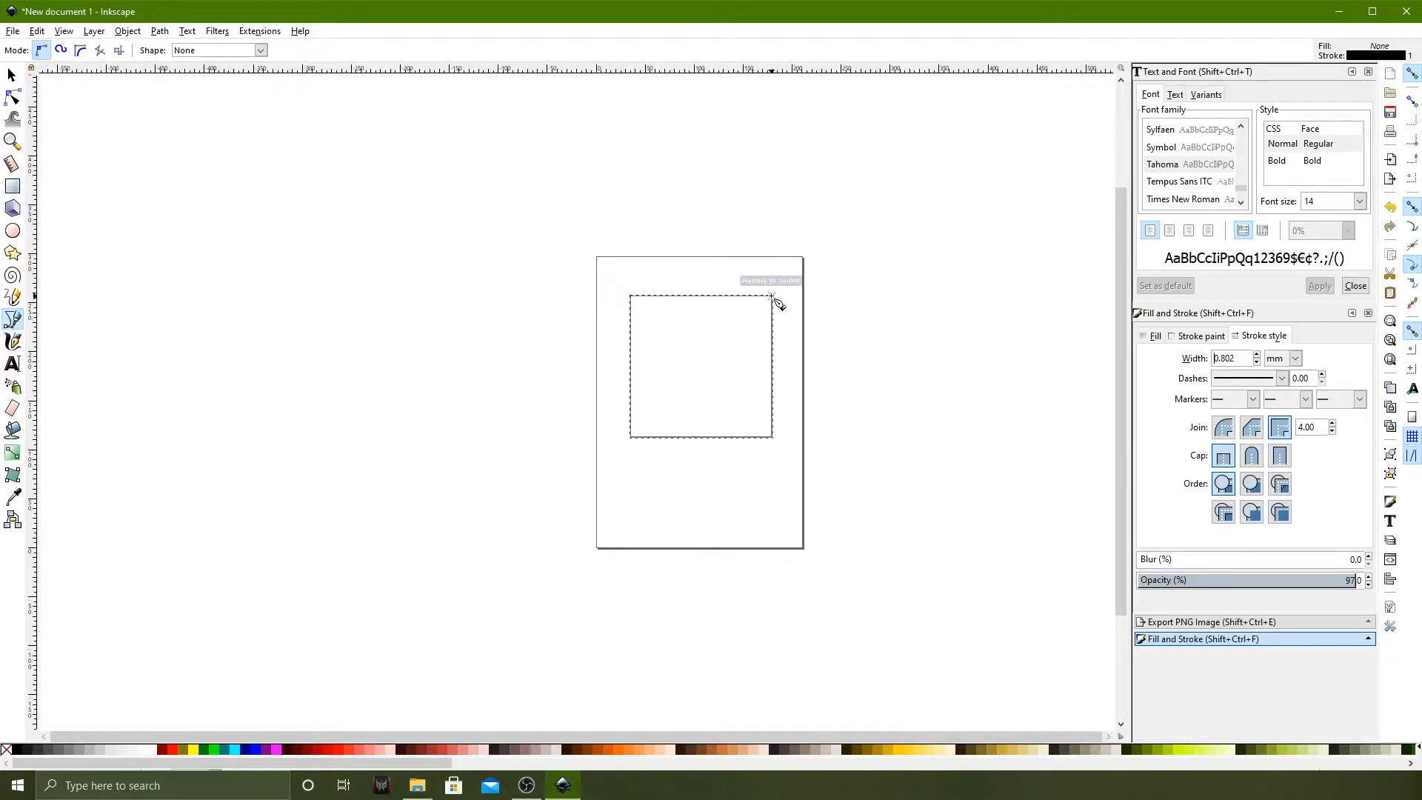
pyautogui.click(13, 141)
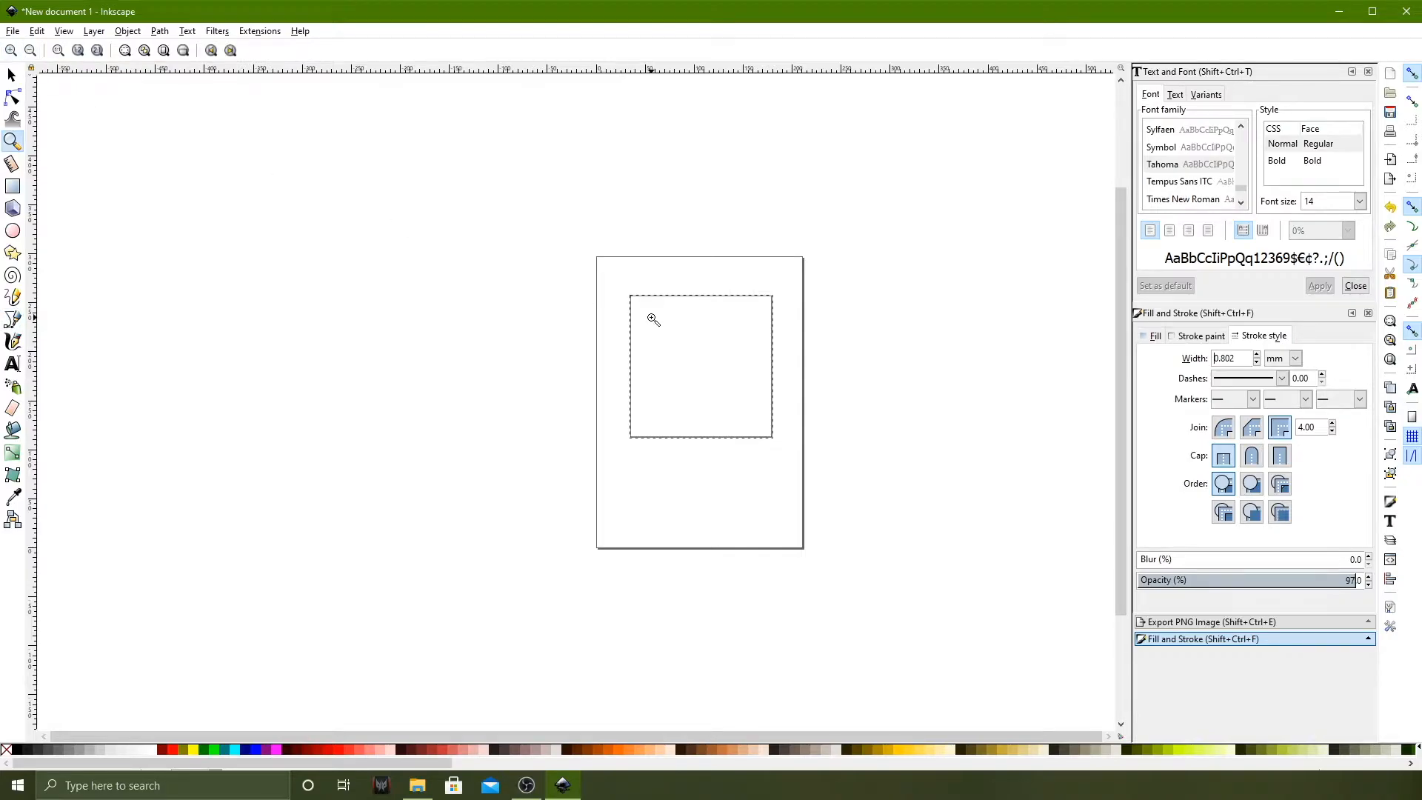
pyautogui.click(703, 340)
pyautogui.click(703, 340)
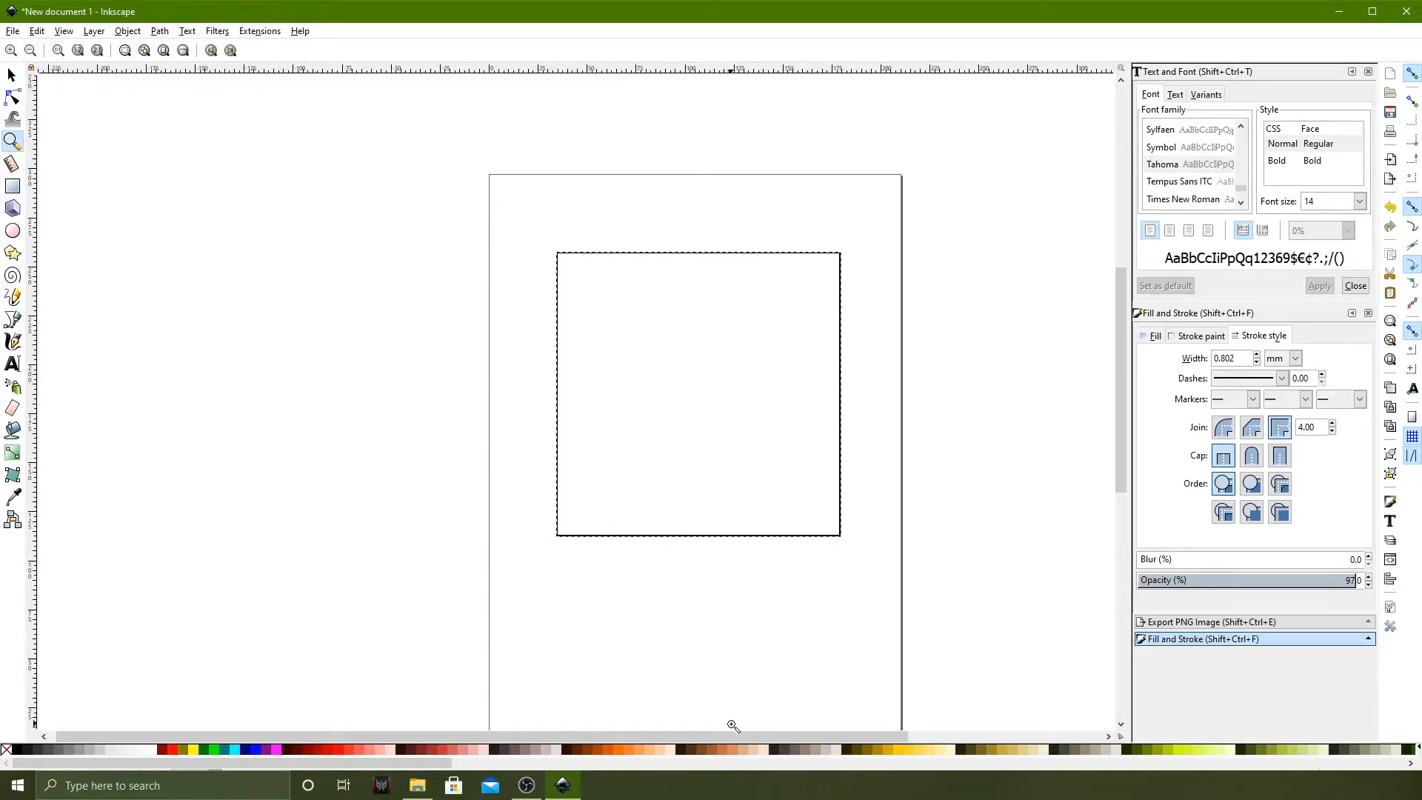
pyautogui.moveTo(758, 733); pyautogui.dragTo(855, 740)
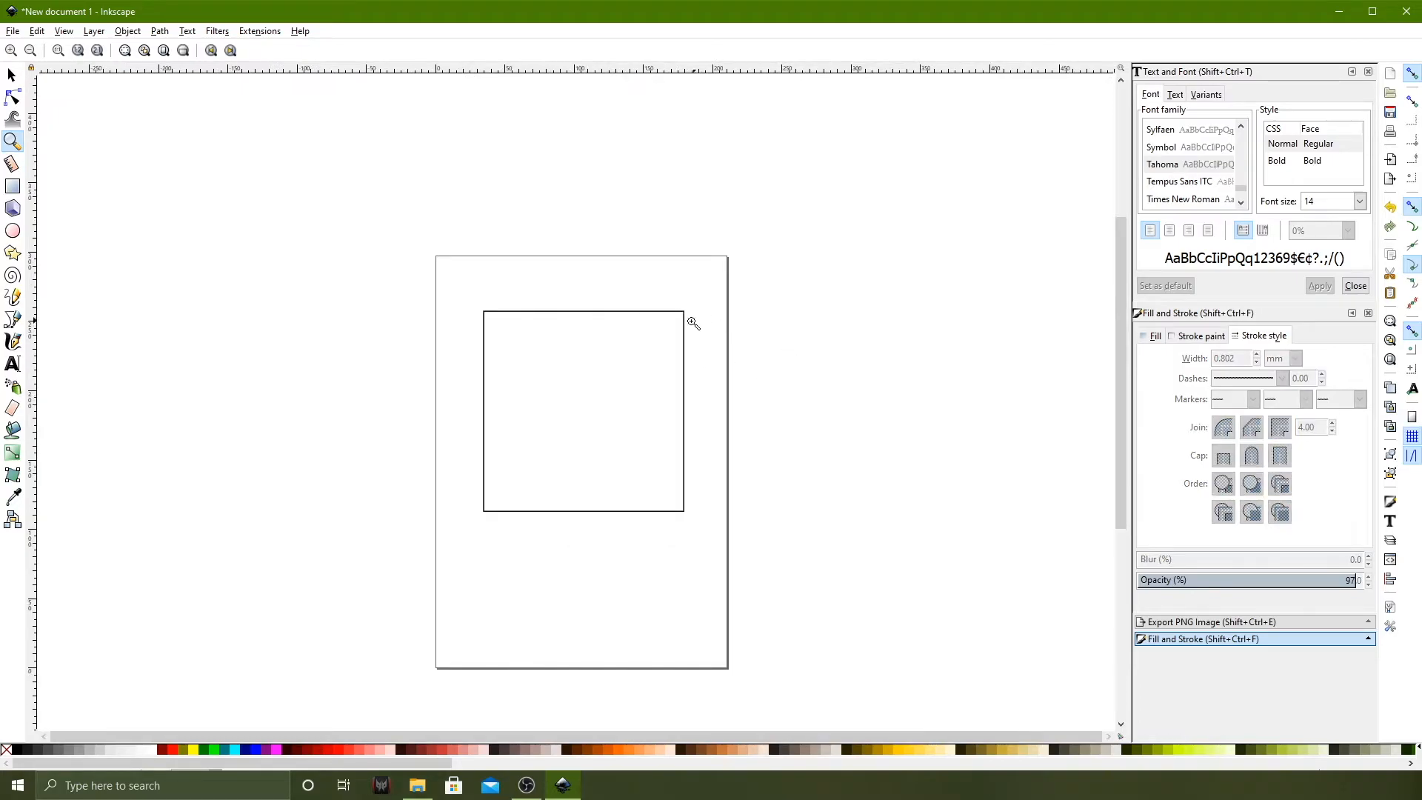
pyautogui.click(13, 319)
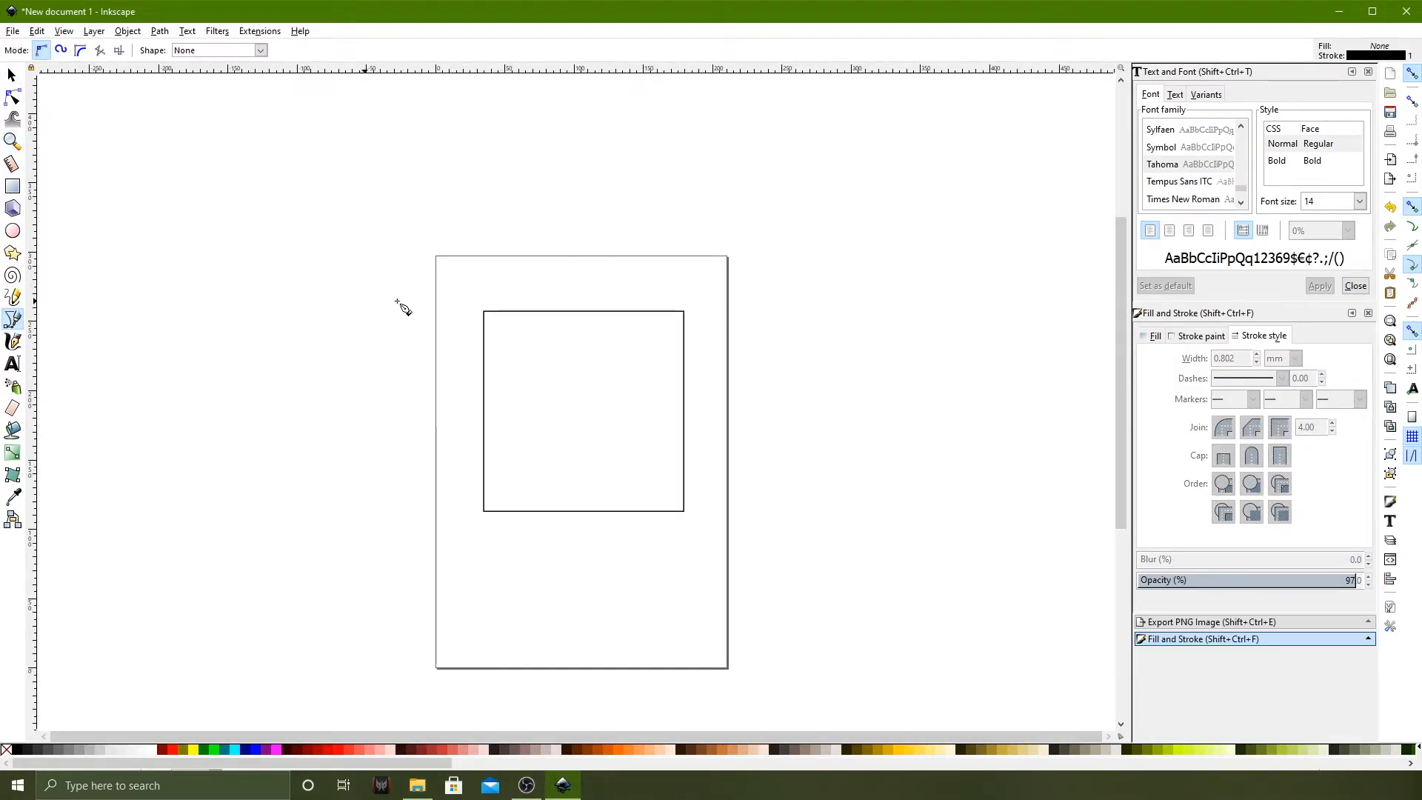
pyautogui.click(683, 311)
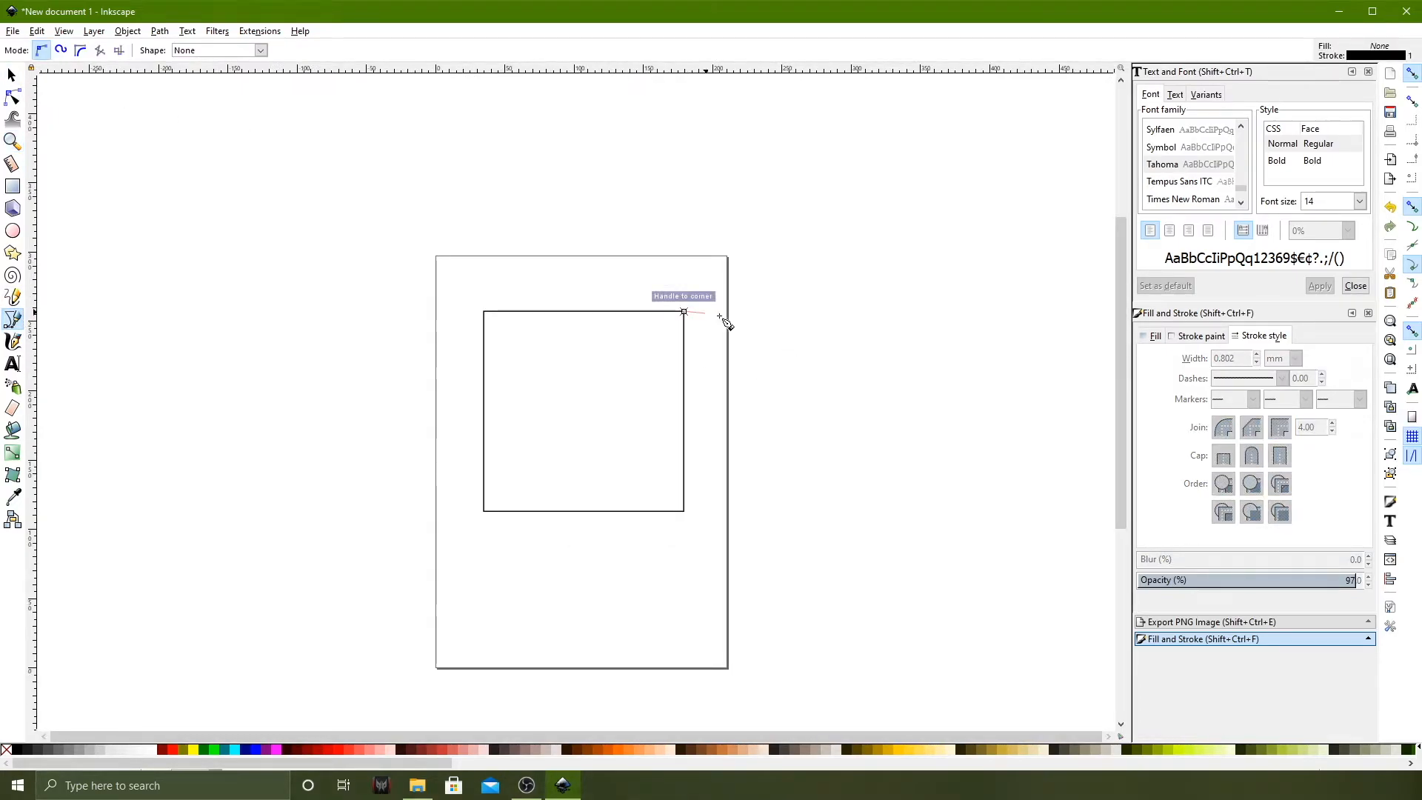
pyautogui.click(880, 311)
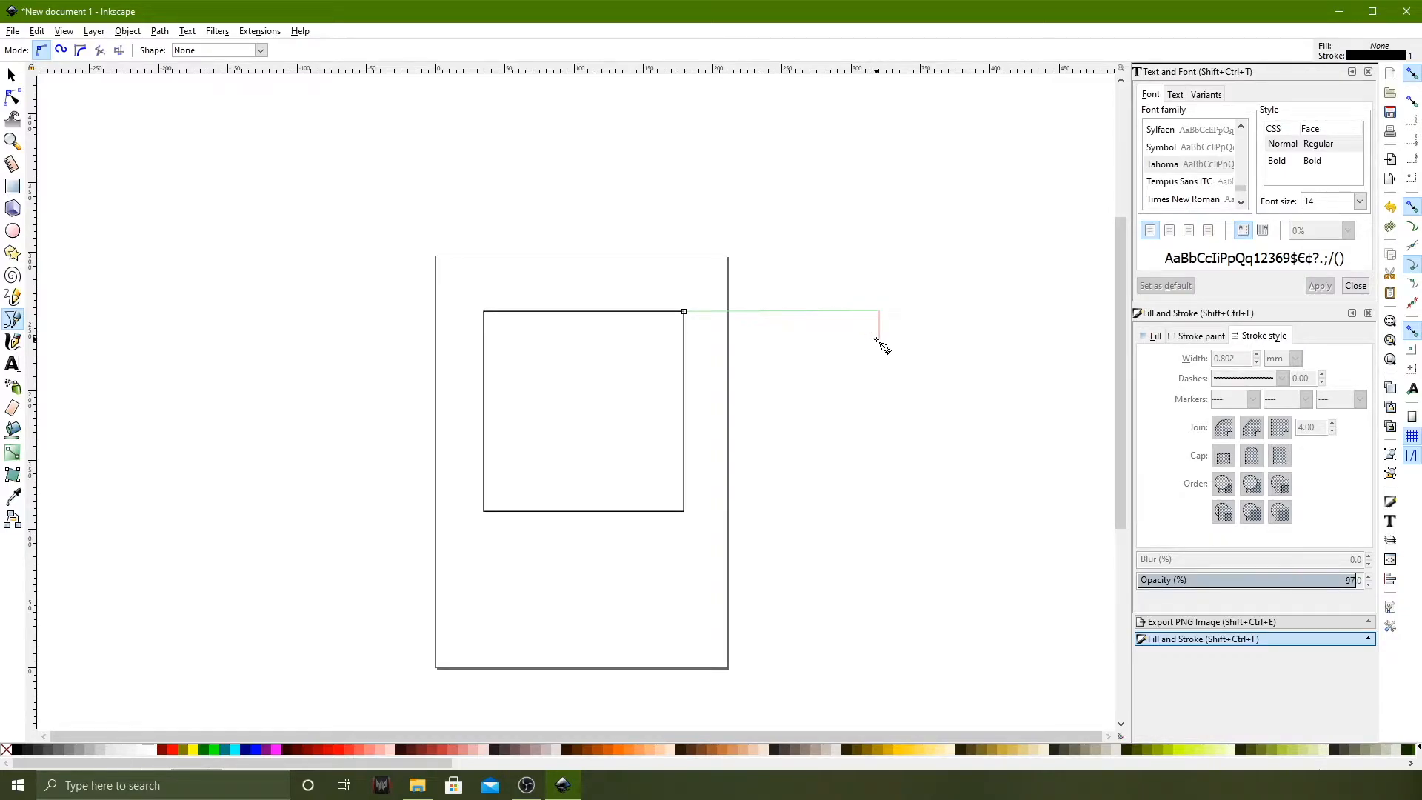
pyautogui.click(879, 342)
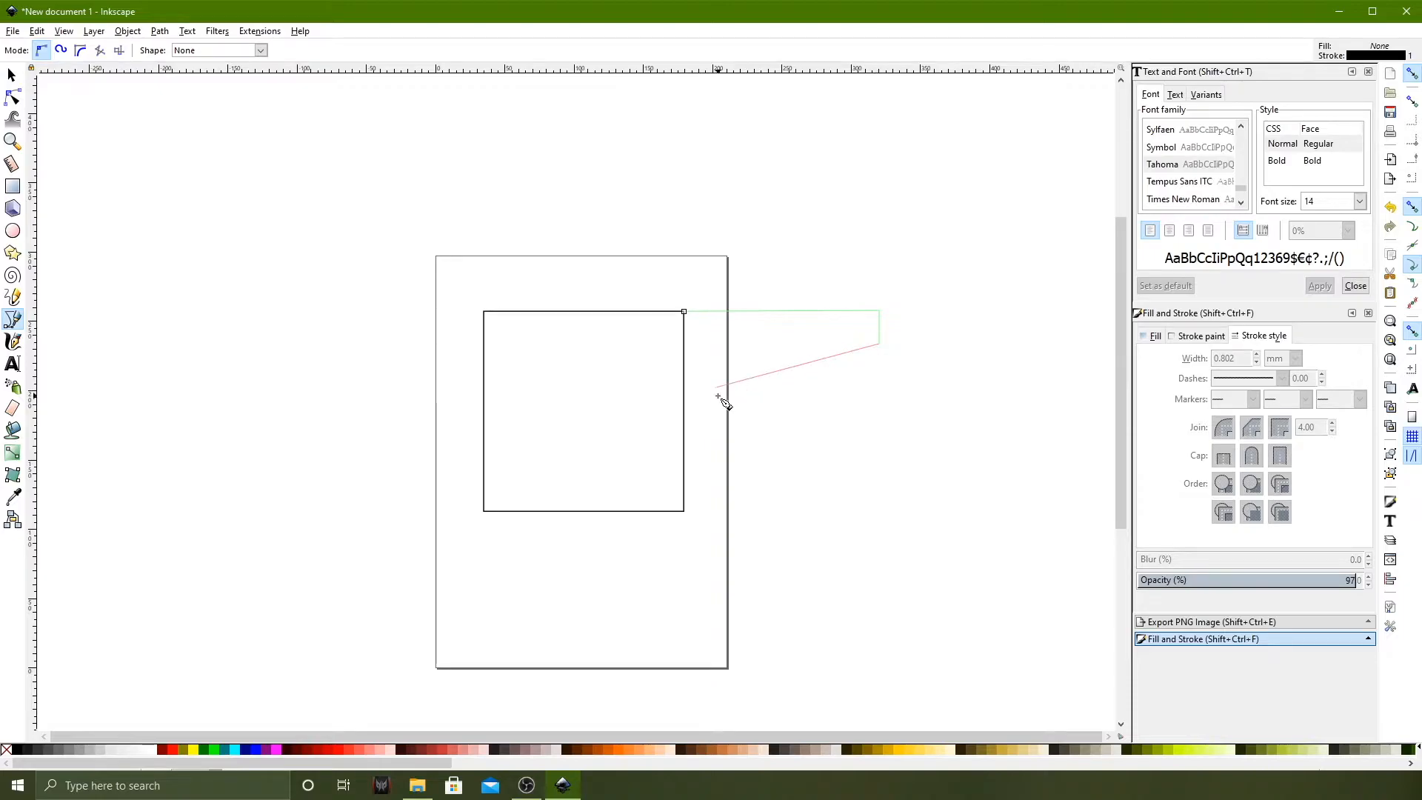
pyautogui.click(683, 378)
pyautogui.click(685, 313)
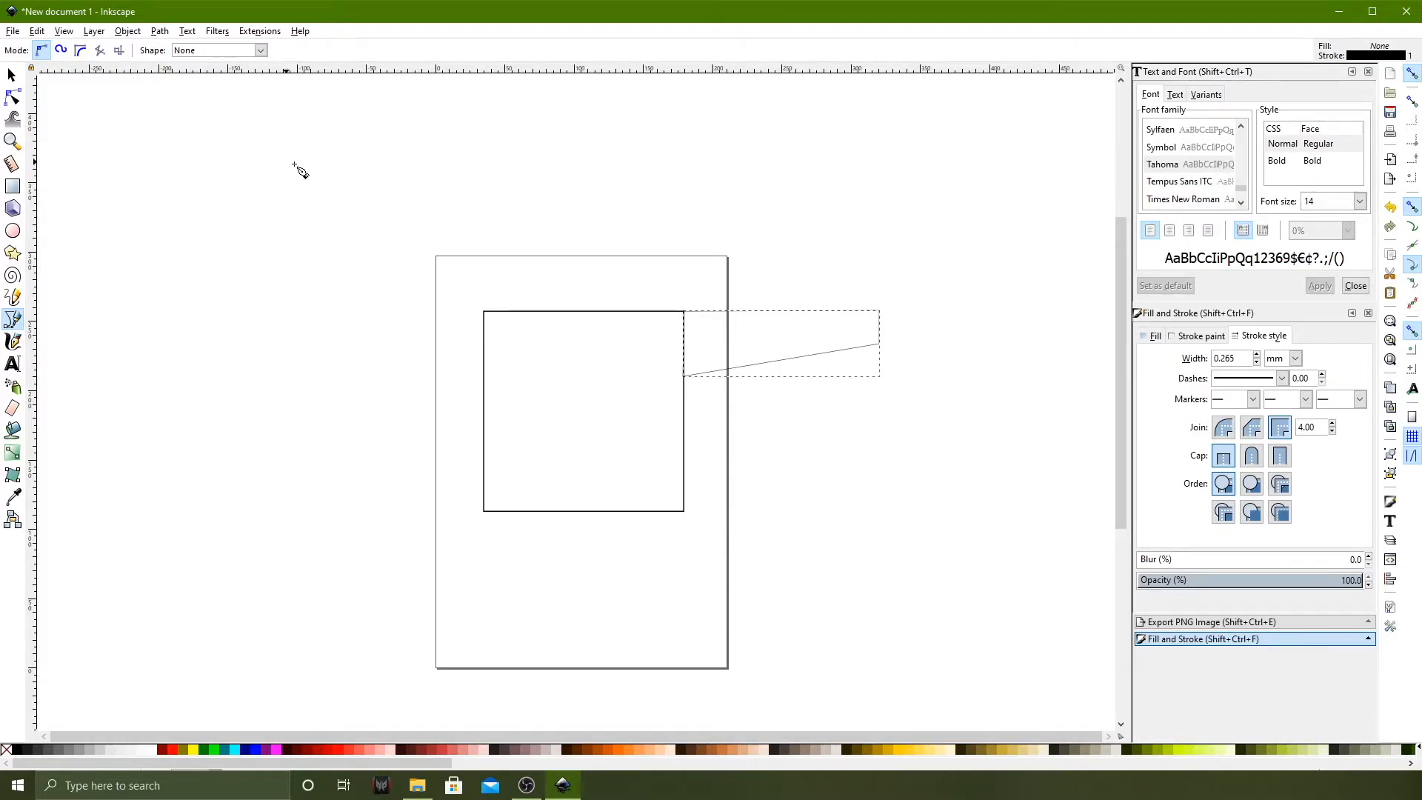
# Paste a copy of the sleeve, flip it horizontally and snap it to the square's upper-left corner.
pyautogui.hotkey('ctrl', 'v')
pyautogui.click(11, 75)
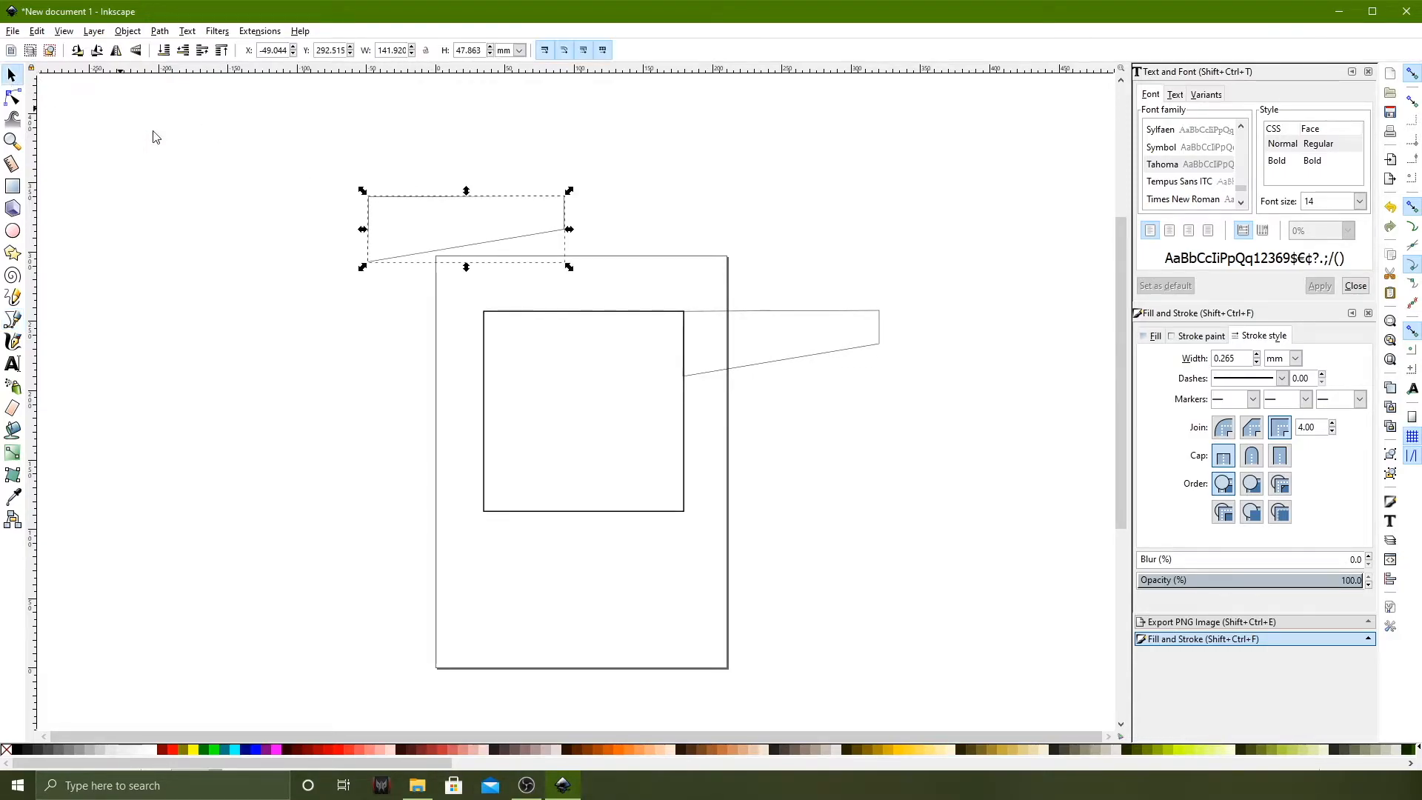
pyautogui.click(117, 50)
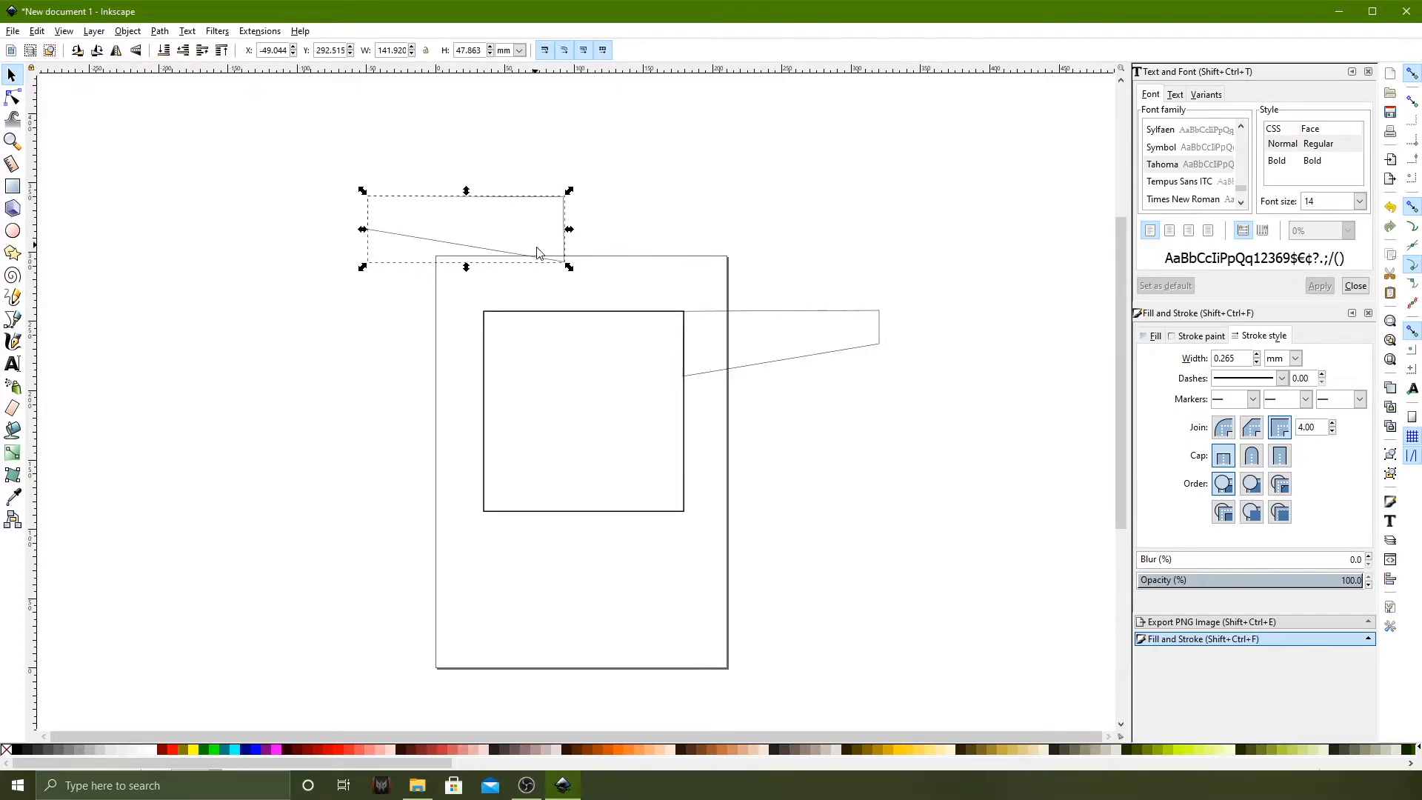
pyautogui.moveTo(544, 256)
pyautogui.mouseDown()
pyautogui.moveTo(454, 350)
pyautogui.moveTo(460, 374)
pyautogui.mouseUp()
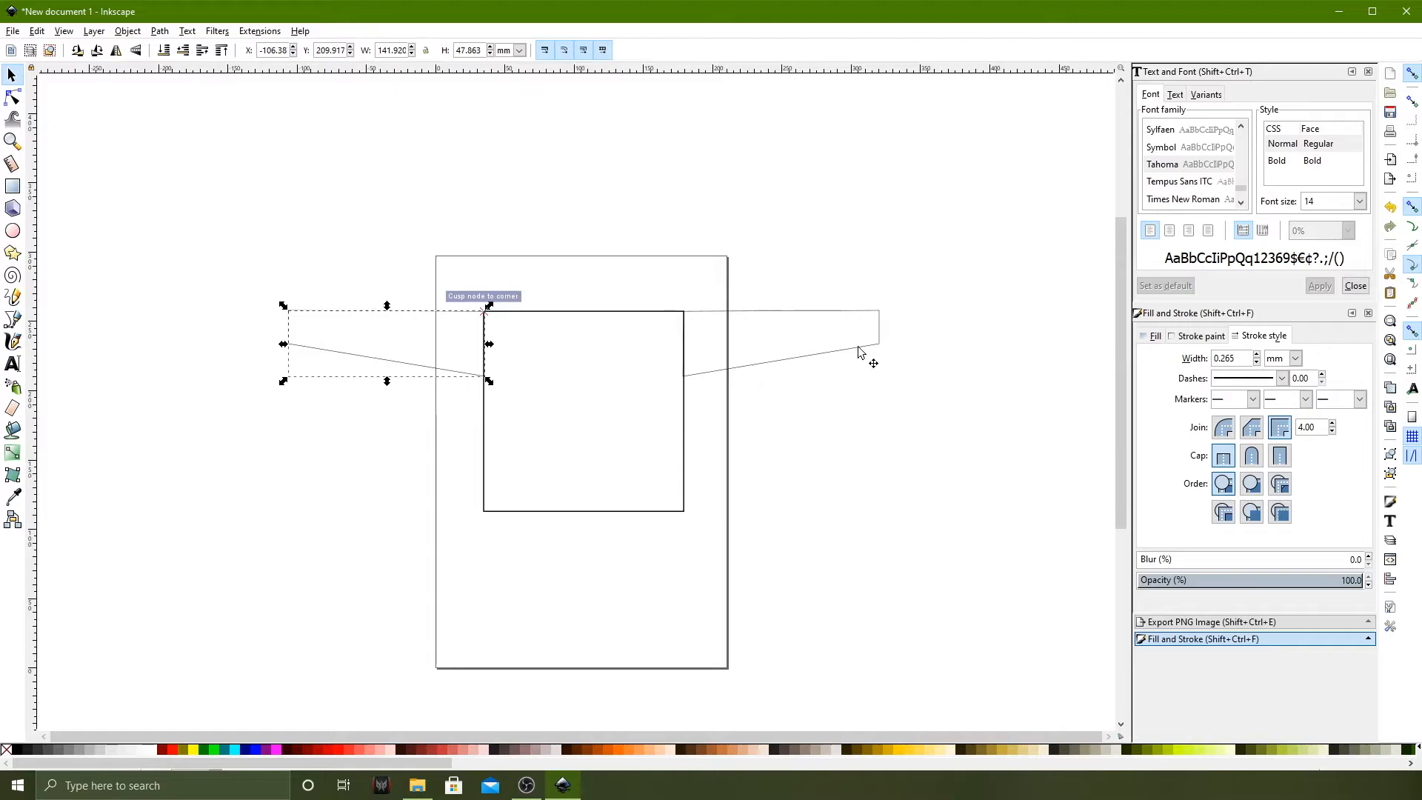
# Set the stroke width of the square and both sleeves to 0.8 mm.
pyautogui.click(730, 333)
pyautogui.moveTo(266, 257); pyautogui.dragTo(934, 557)
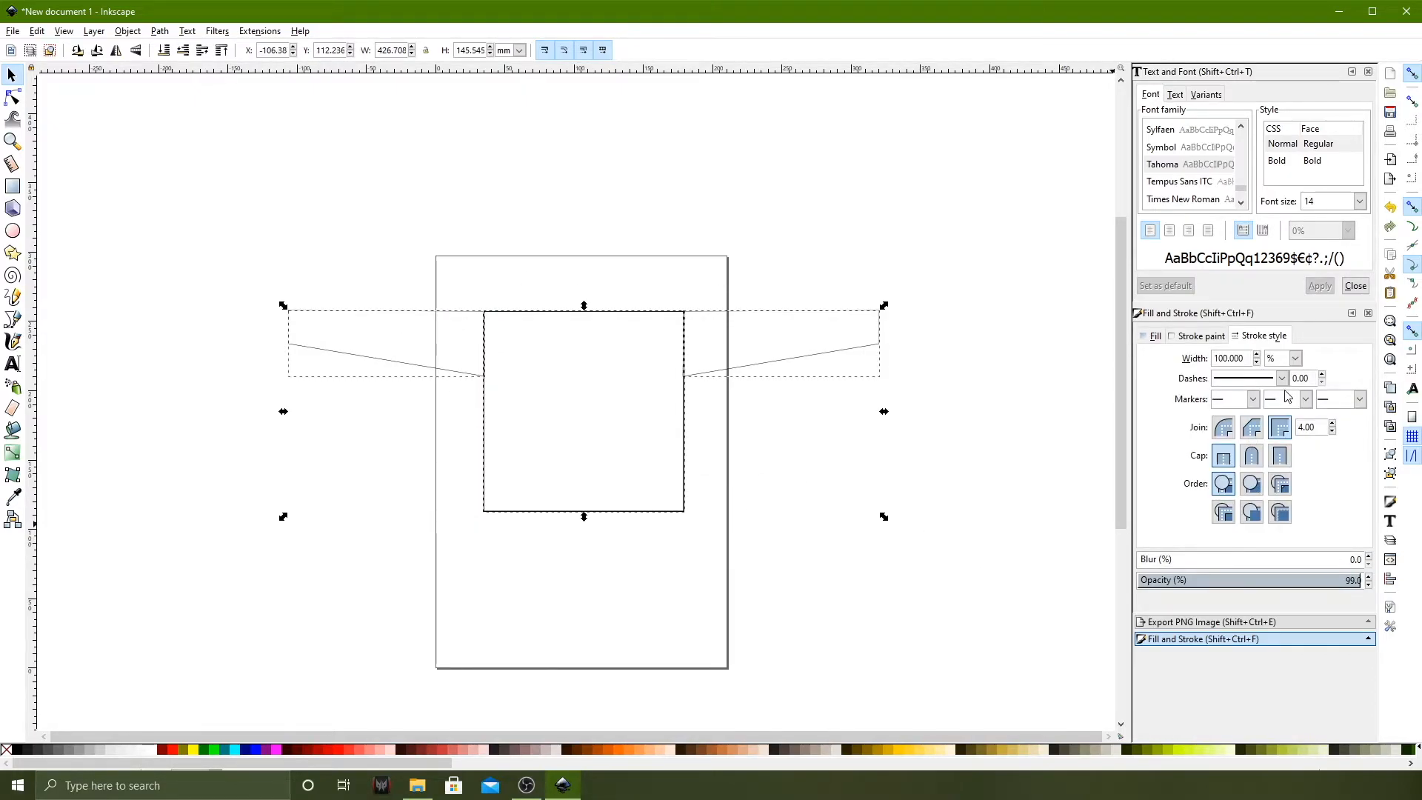
pyautogui.click(1294, 360)
pyautogui.click(1283, 376)
pyautogui.moveTo(1236, 360); pyautogui.dragTo(1215, 361)
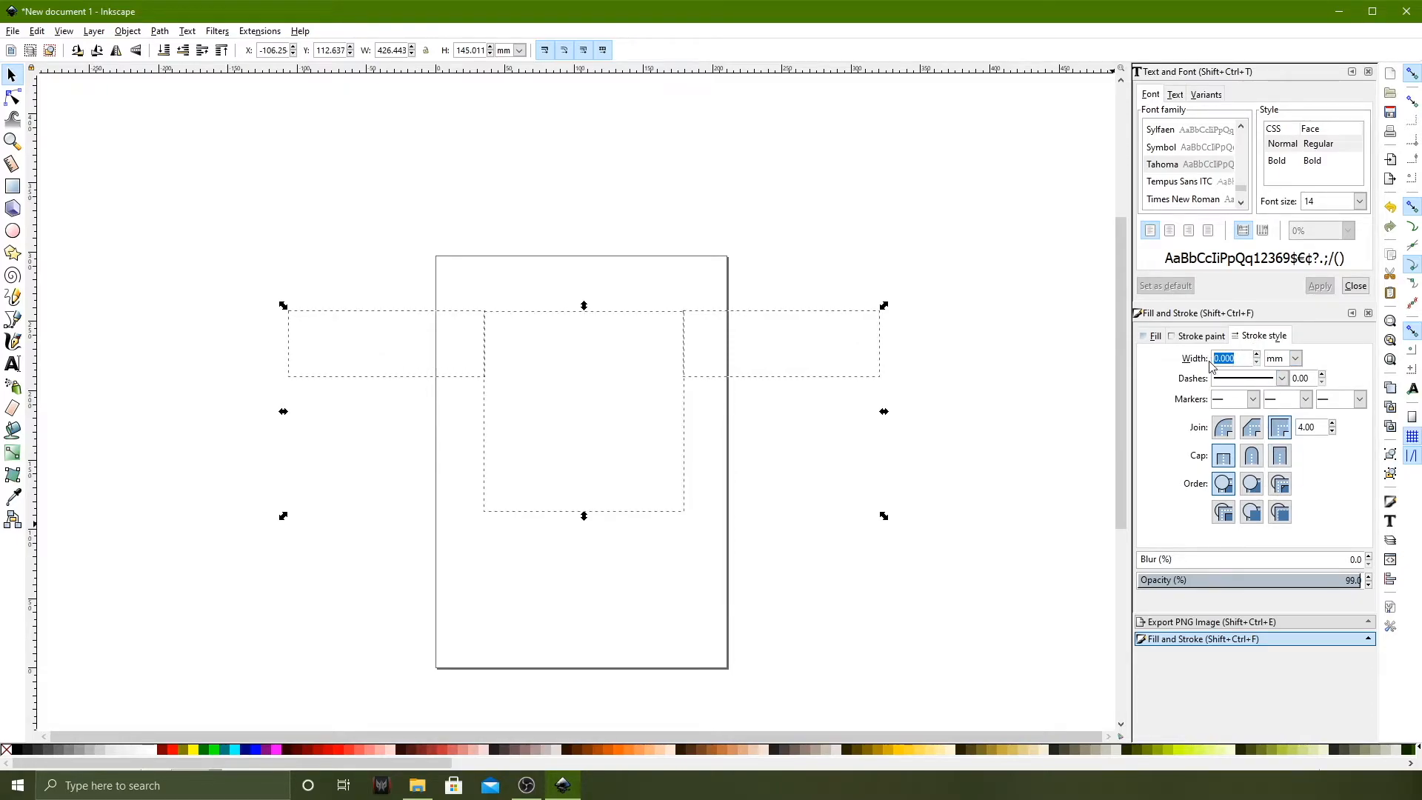
pyautogui.write('.5')
pyautogui.press('Return')
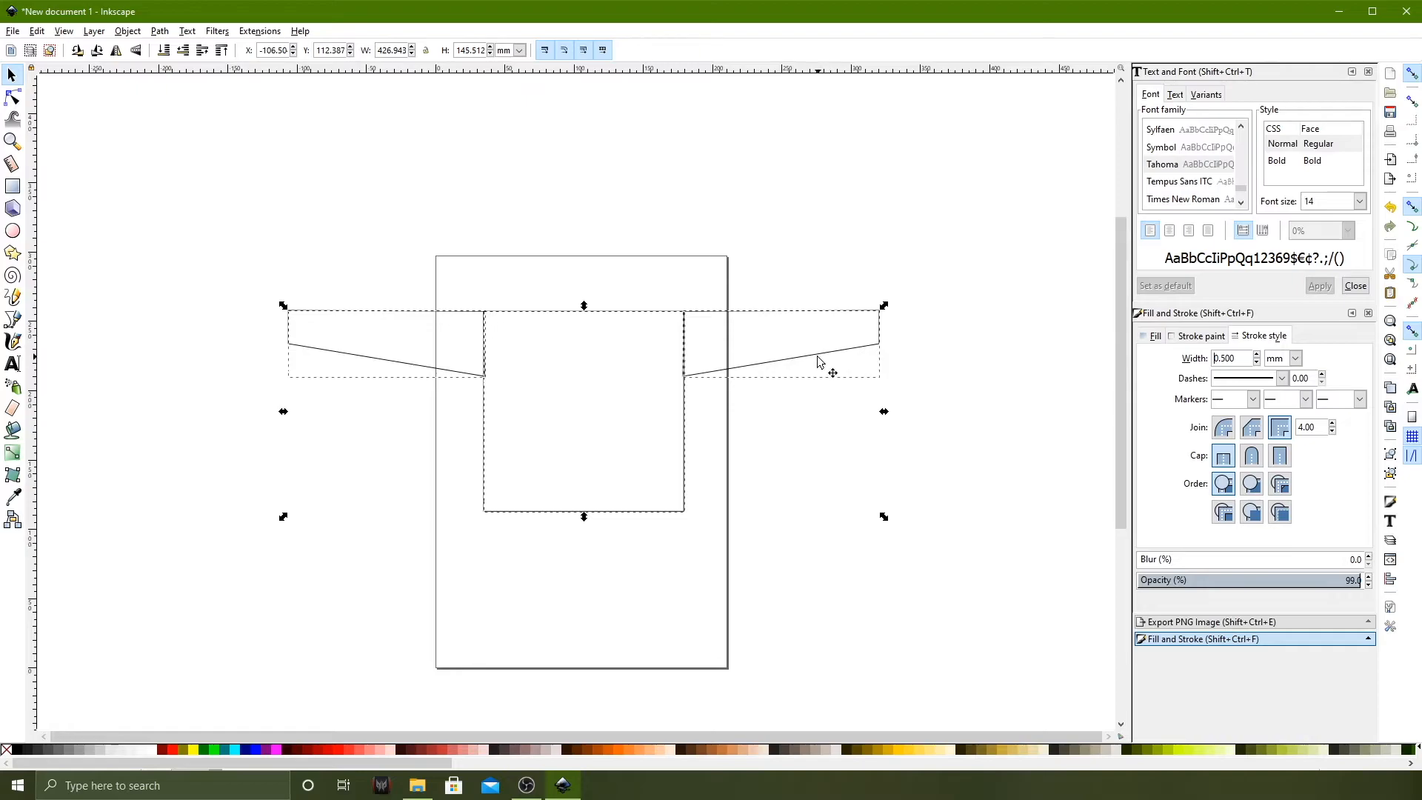
pyautogui.moveTo(1248, 359); pyautogui.dragTo(1160, 357)
pyautogui.write('.8')
pyautogui.press('Return')
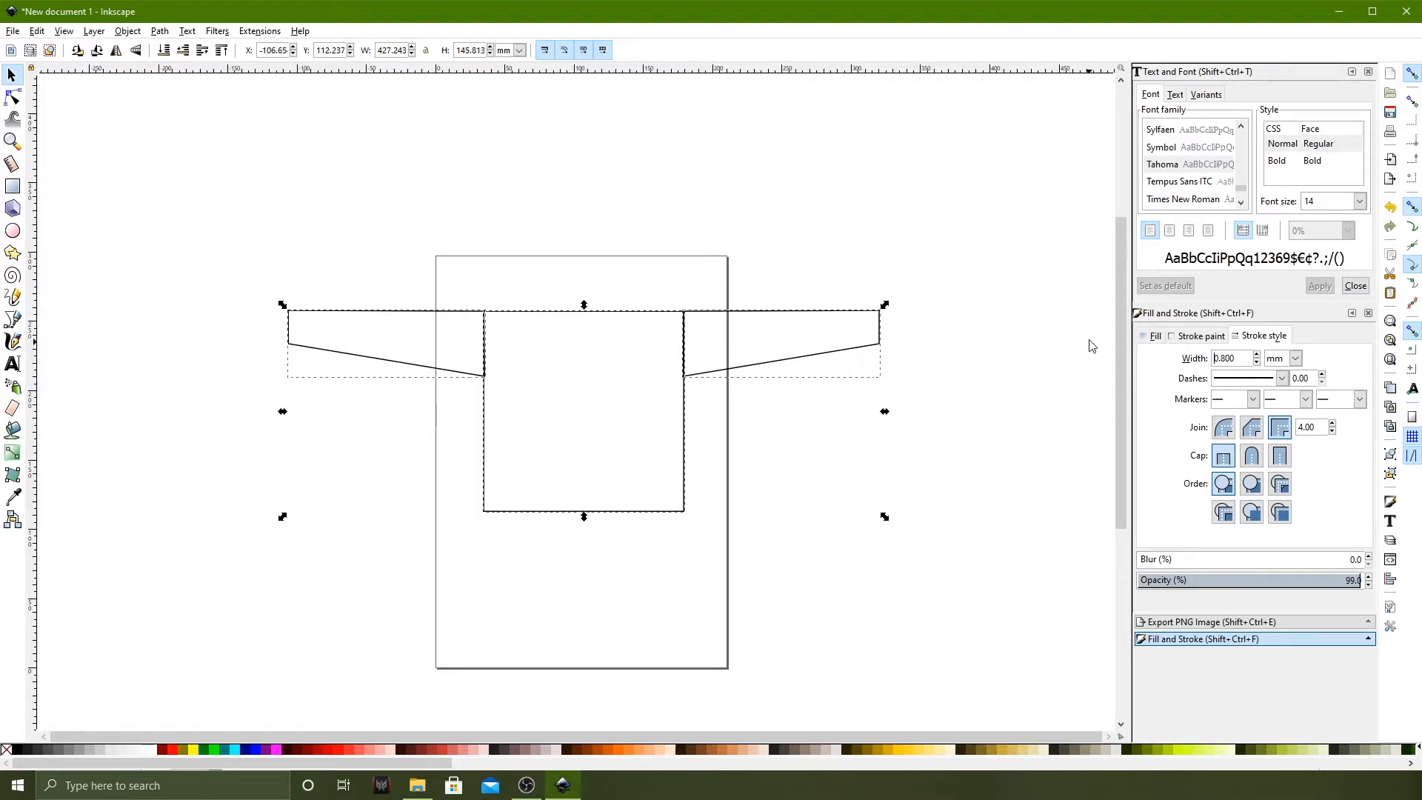
pyautogui.click(651, 258)
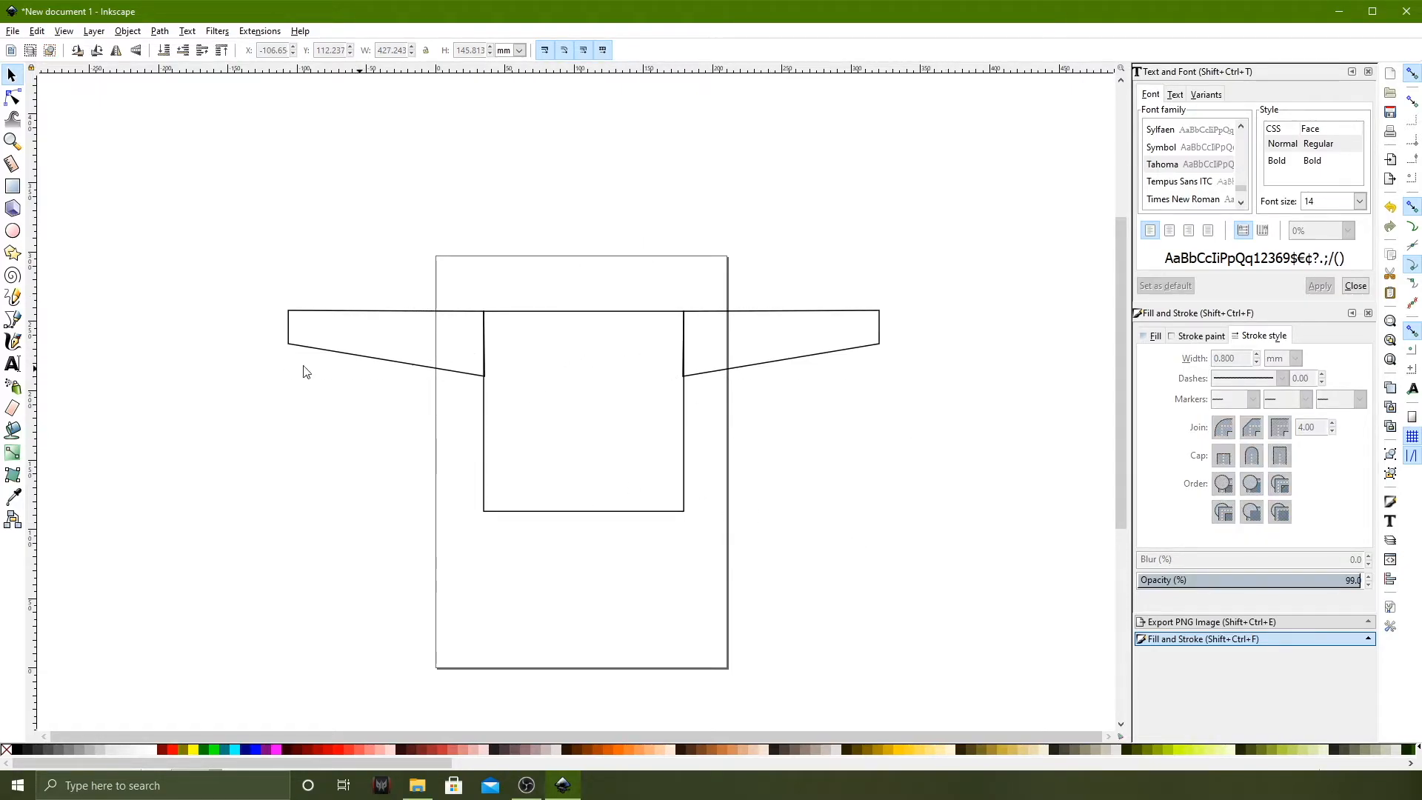
# Draw a freehand curved neckline dipping below the middle of the square's top edge, with both ends on that edge.
pyautogui.click(11, 141)
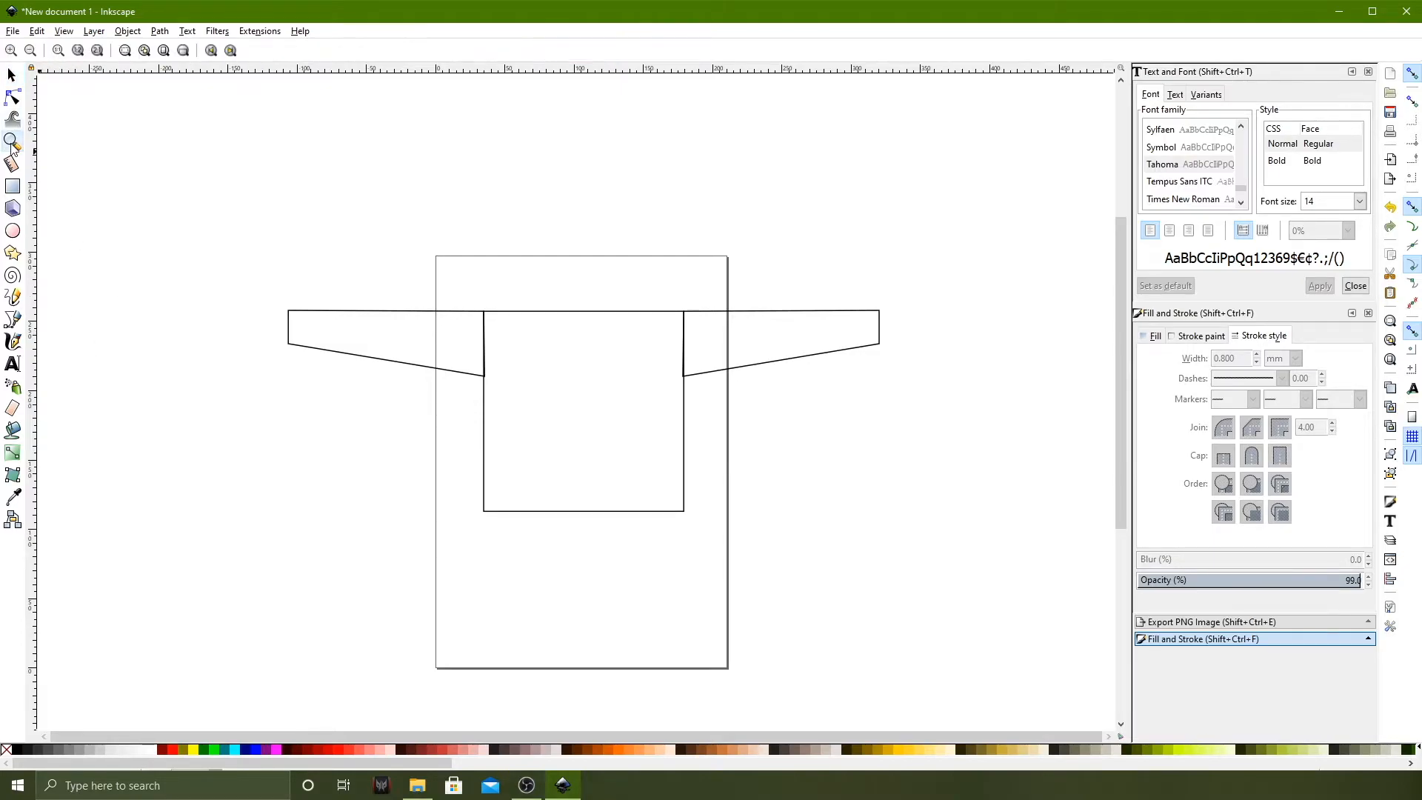
pyautogui.click(9, 50)
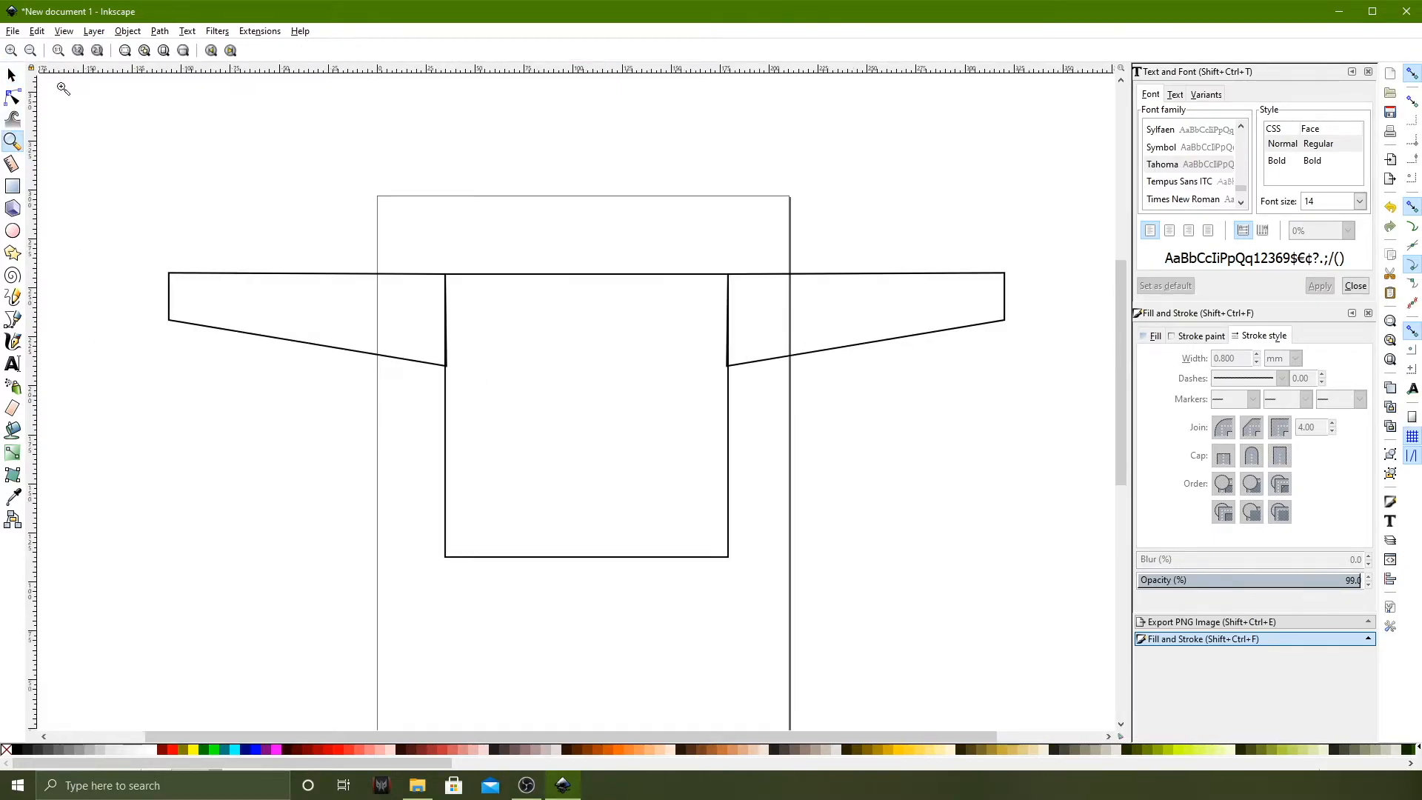
pyautogui.click(630, 395)
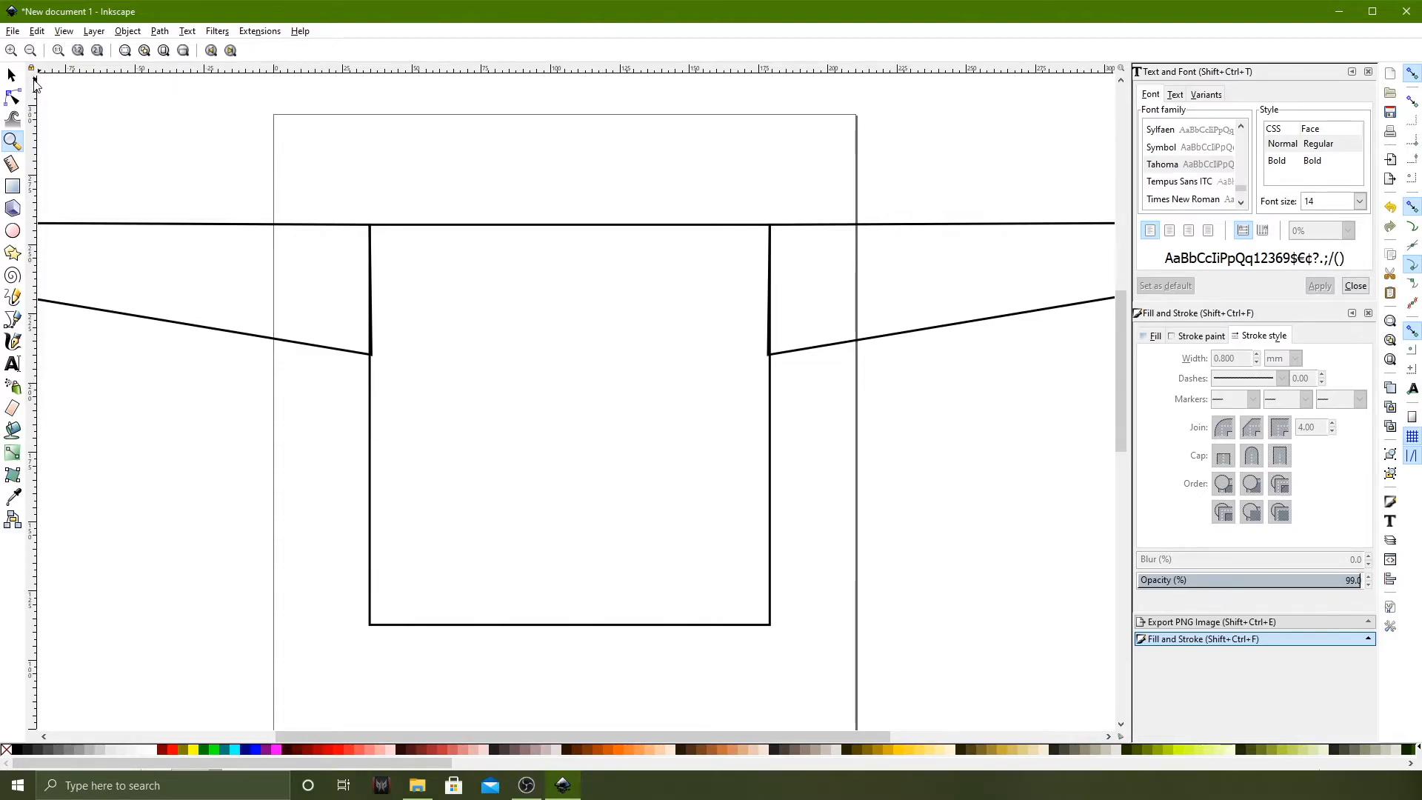
pyautogui.press('b')
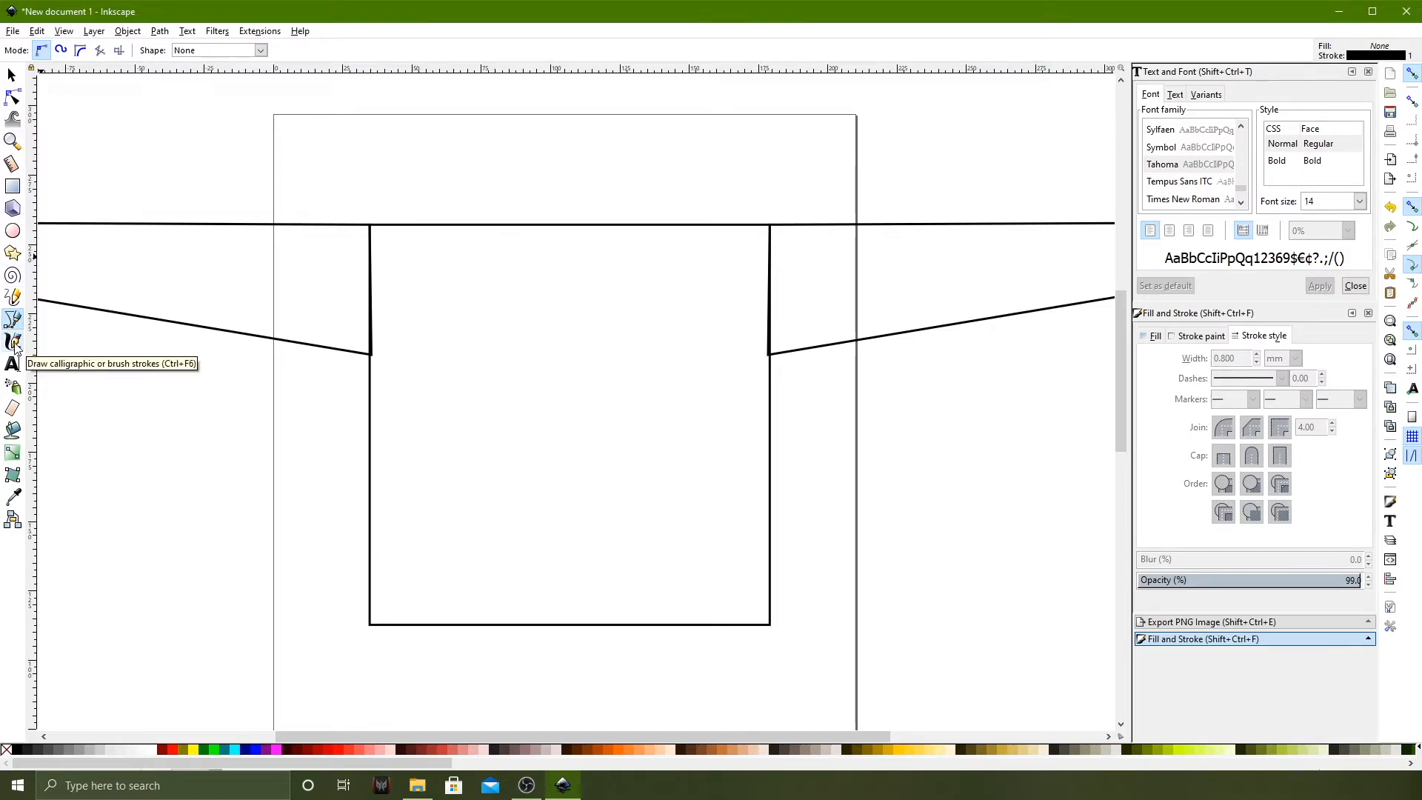
pyautogui.click(12, 296)
pyautogui.moveTo(496, 225)
pyautogui.mouseDown()
pyautogui.moveTo(528, 257)
pyautogui.moveTo(597, 252)
pyautogui.moveTo(622, 226)
pyautogui.mouseUp()
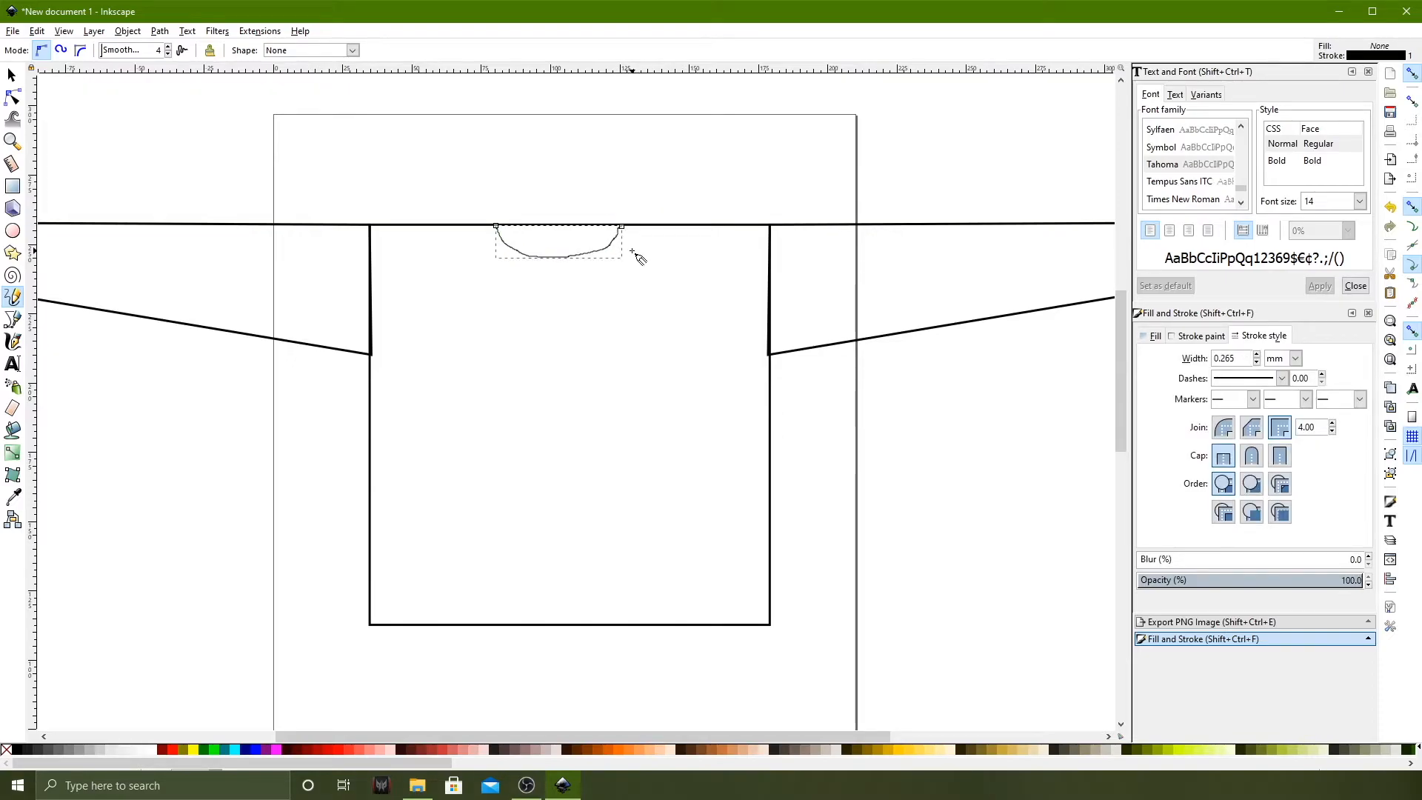
pyautogui.hotkey('ctrl', 'z')
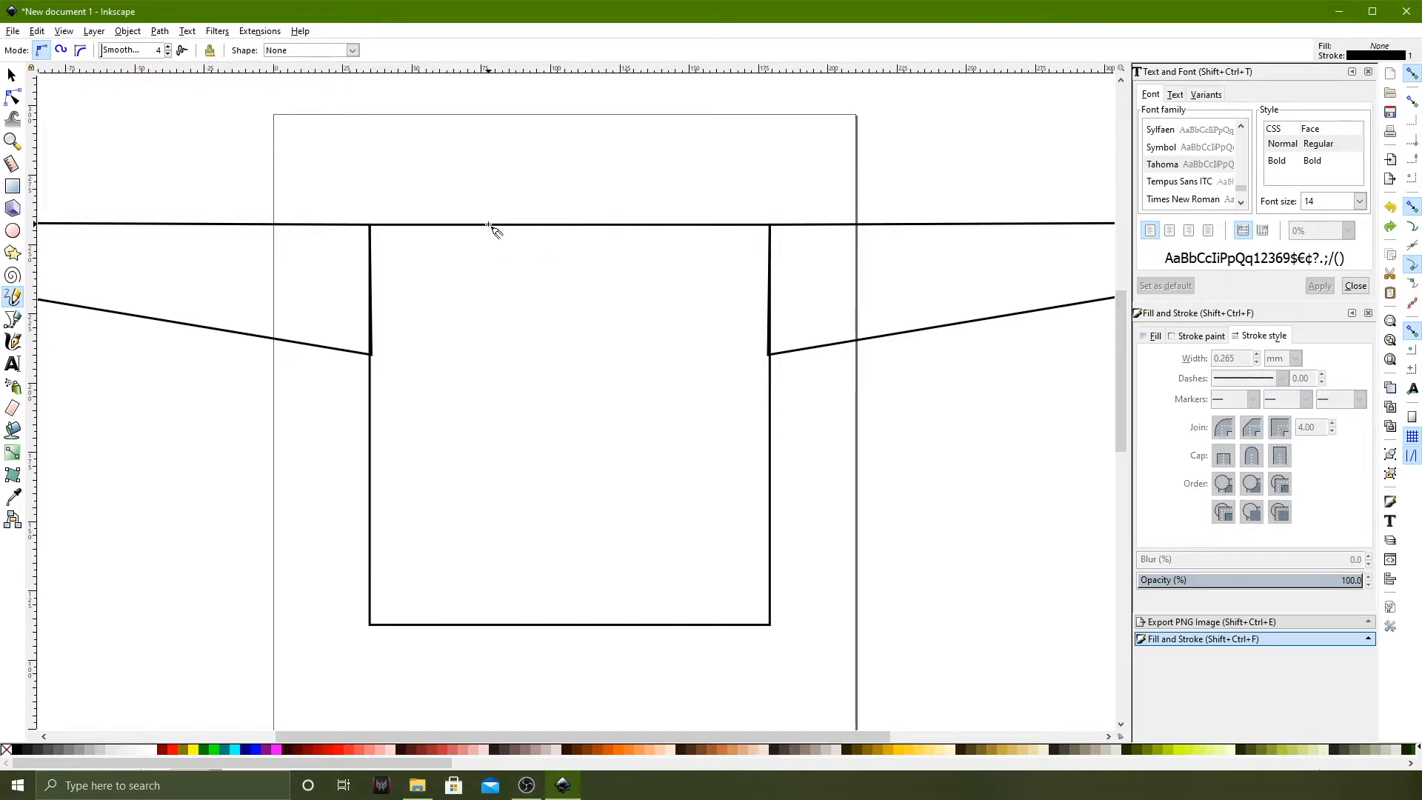
pyautogui.keyDown('ctrl'); pyautogui.click(488, 224); pyautogui.keyUp('ctrl')
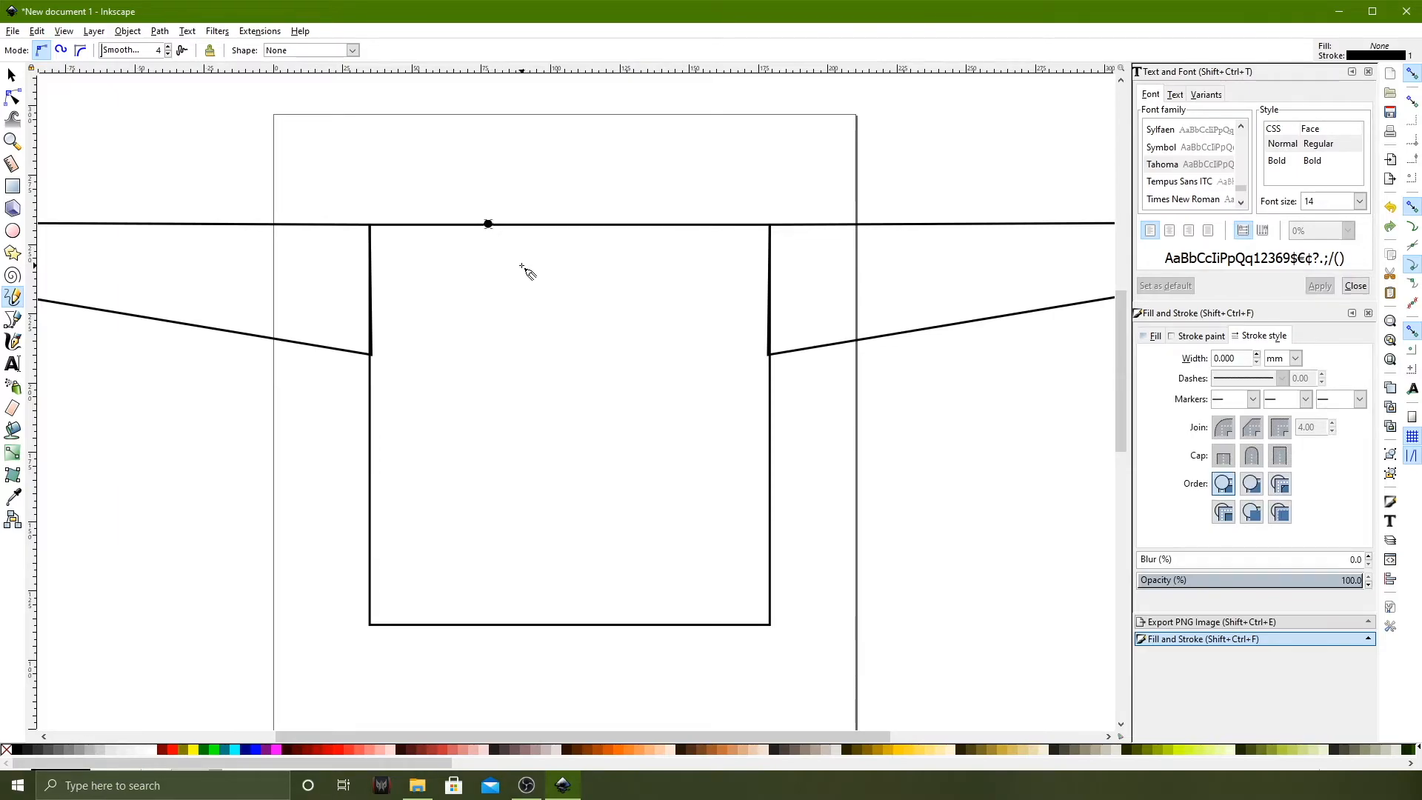
pyautogui.moveTo(489, 224)
pyautogui.mouseDown()
pyautogui.moveTo(564, 272)
pyautogui.moveTo(610, 267)
pyautogui.moveTo(646, 224)
pyautogui.mouseUp()
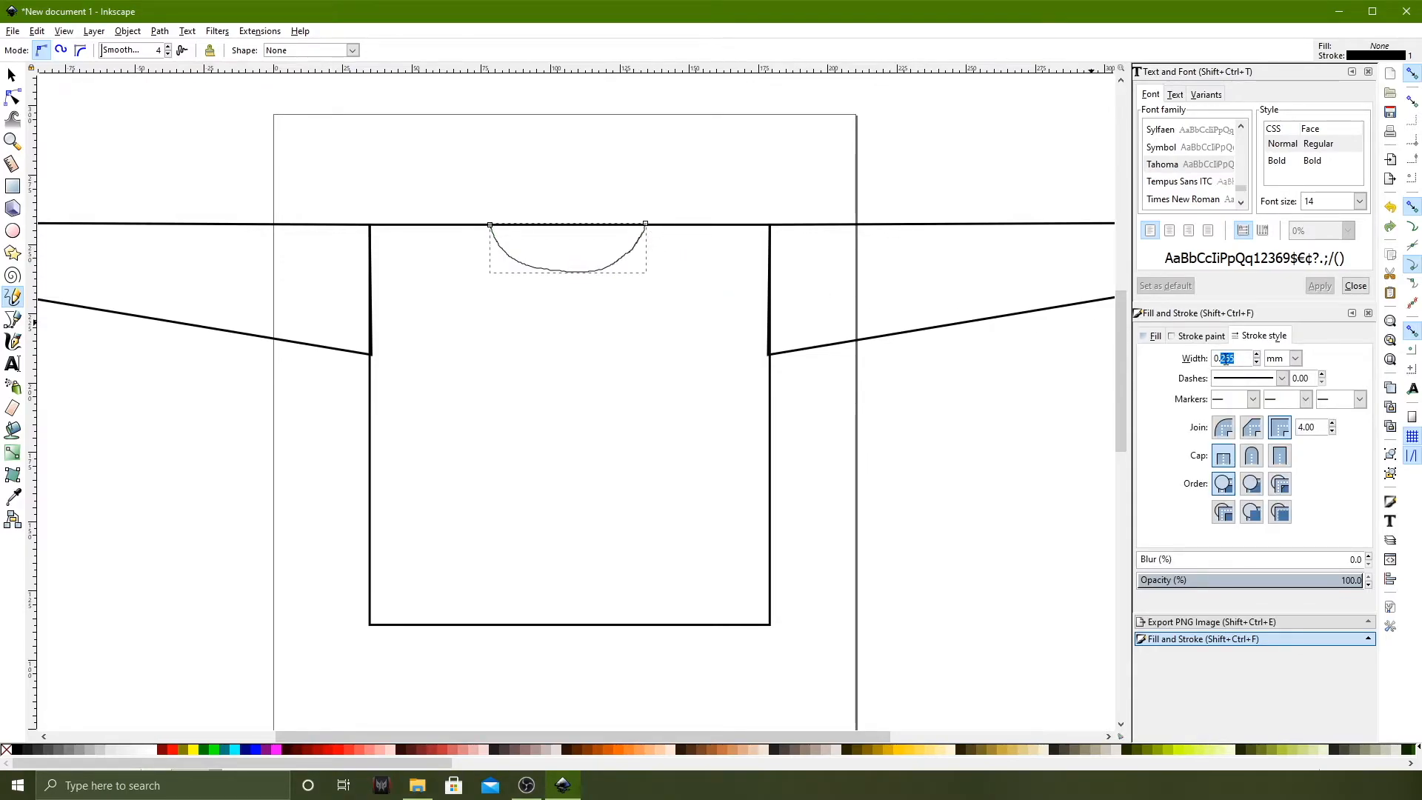
# Set the neckline curve's stroke width to 0.8 mm and stretch it downward to a height of about 23 mm.
pyautogui.press('Return')
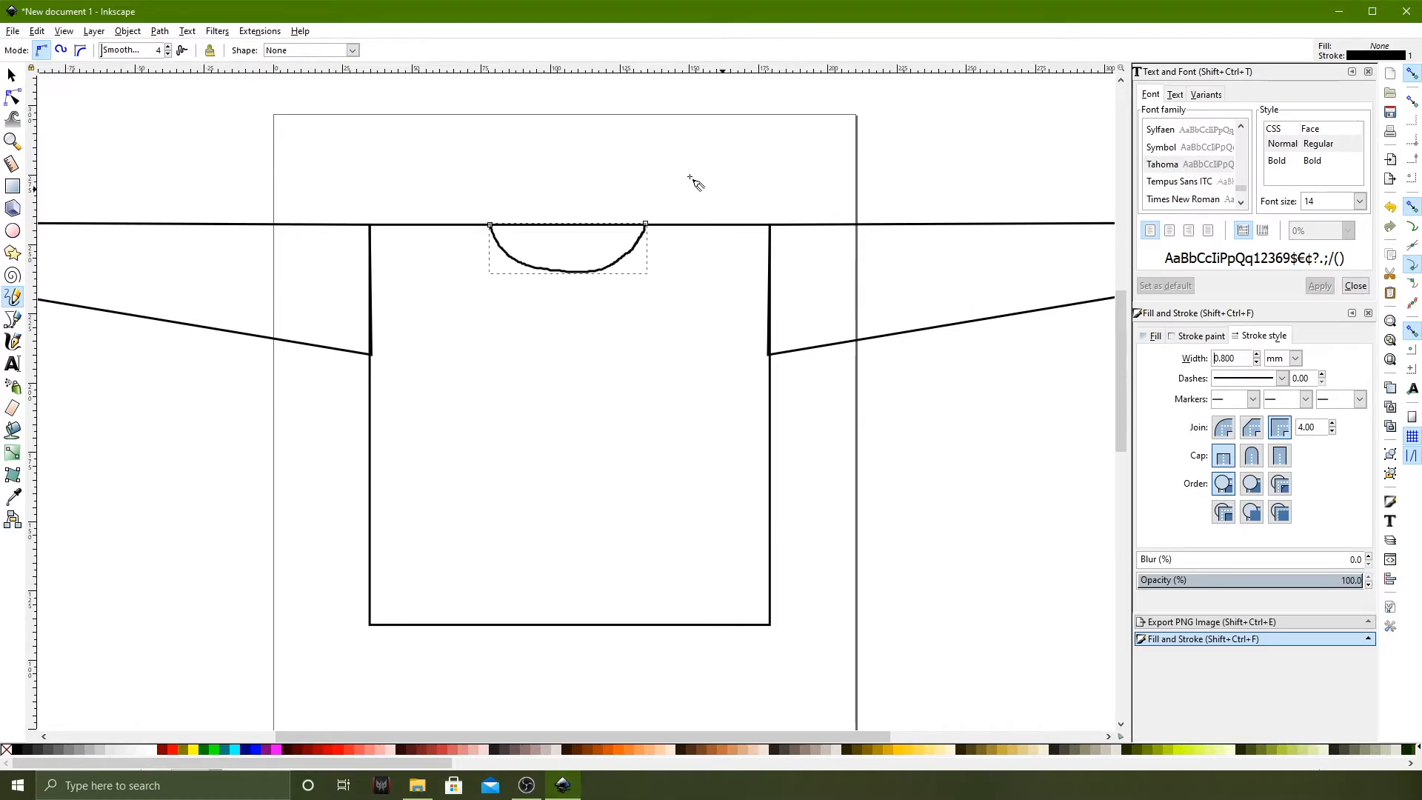
pyautogui.click(11, 75)
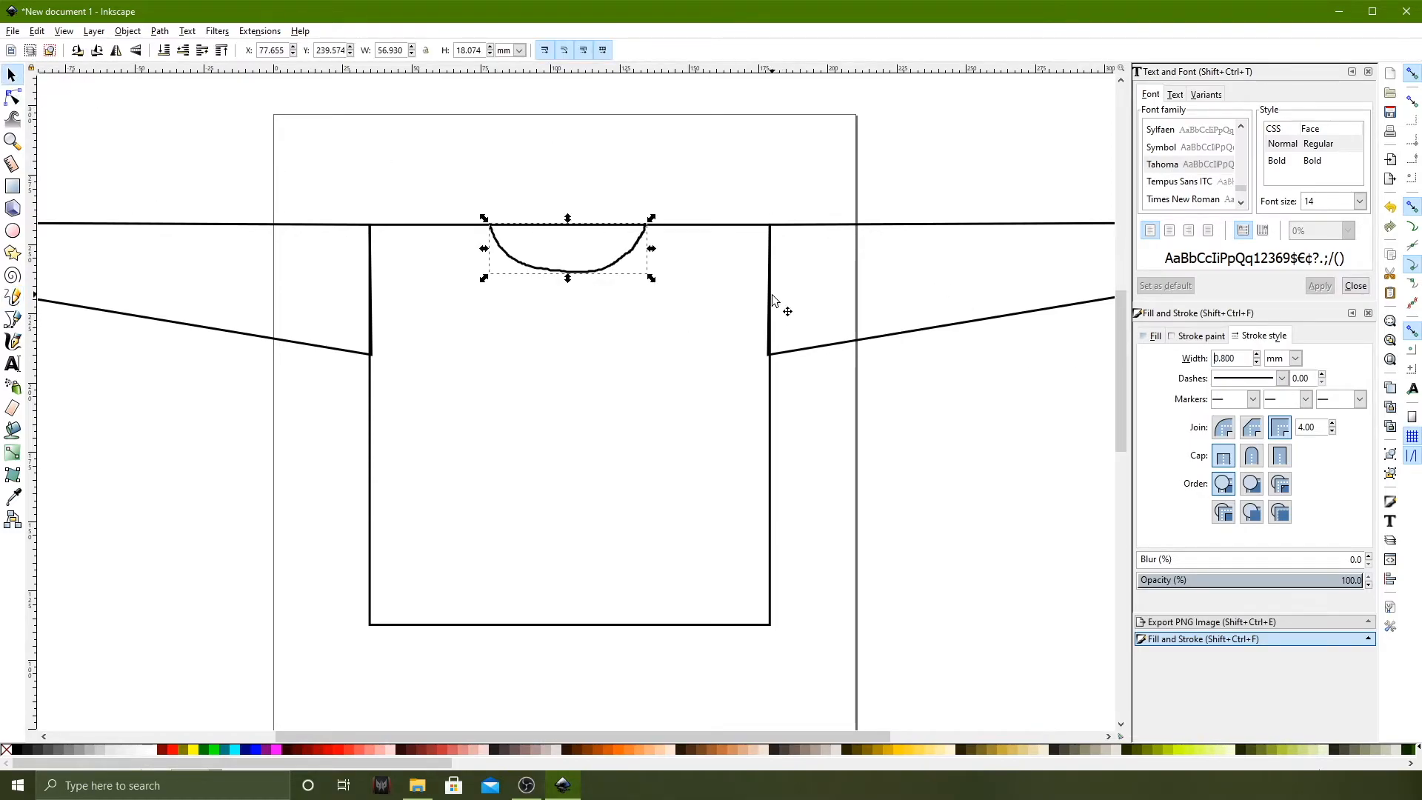
pyautogui.moveTo(568, 278); pyautogui.dragTo(571, 292)
pyautogui.press('Escape')
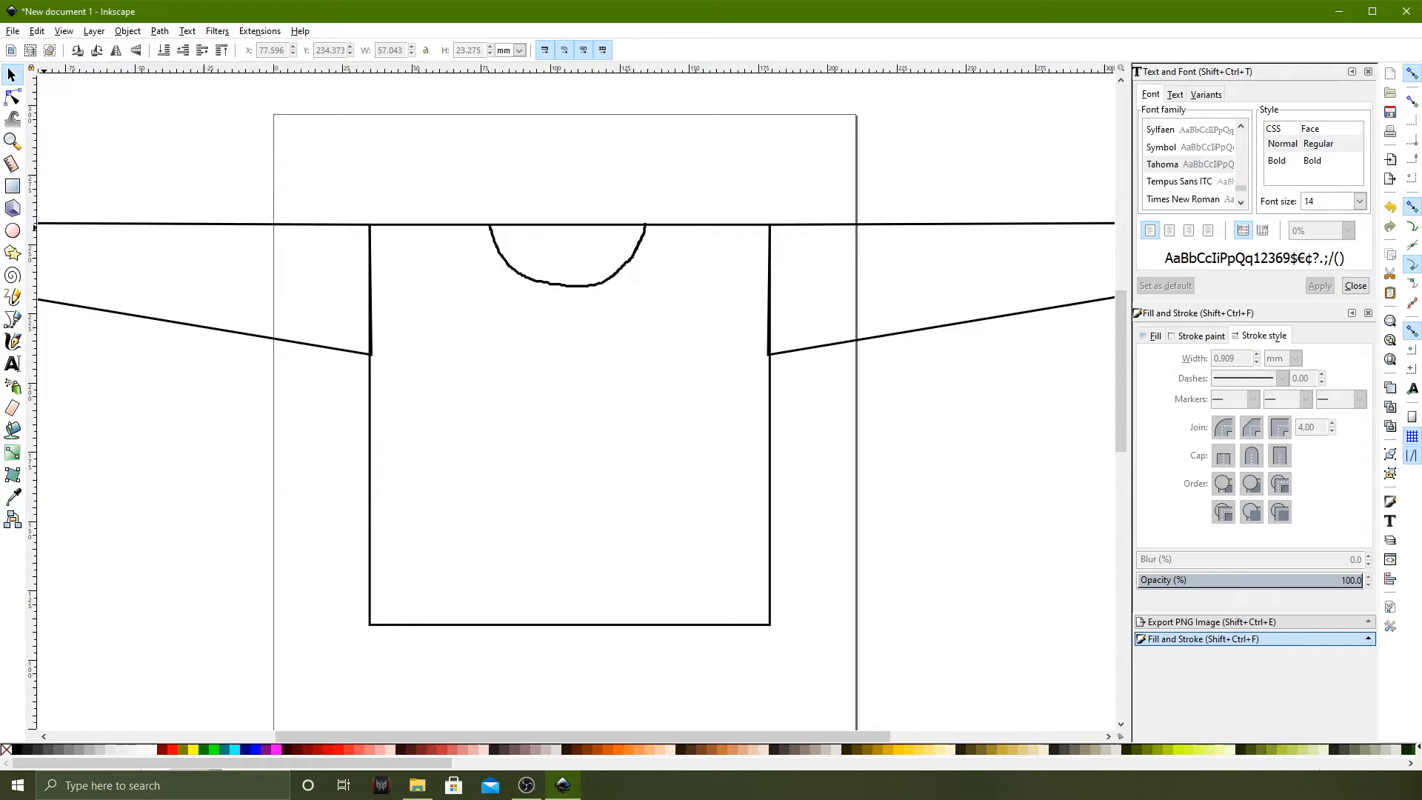
# Draw an open three-segment bracket about 92 mm tall and 20 mm wide beside the square's left edge, from below the sleeve to the hem.
pyautogui.click(14, 320)
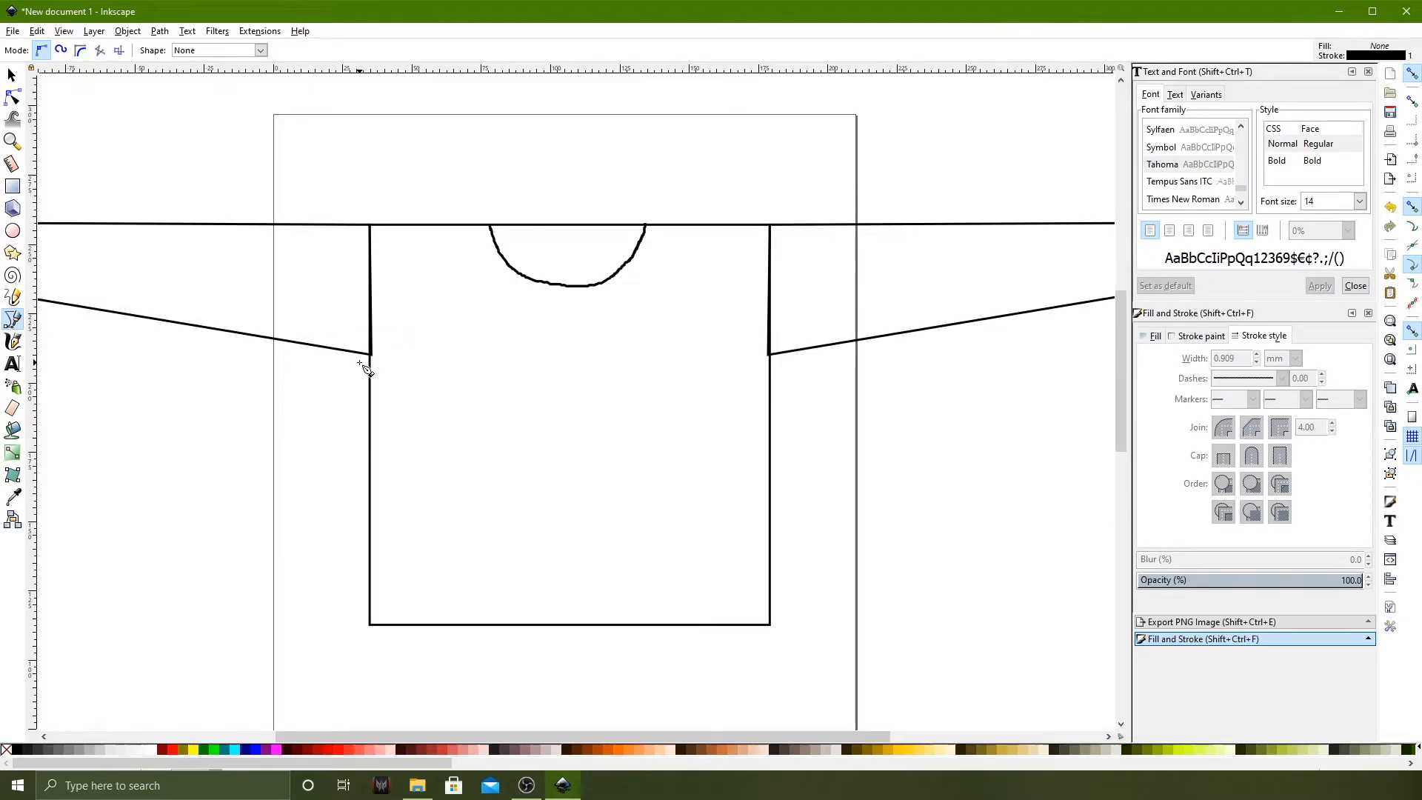
pyautogui.click(318, 368)
pyautogui.click(267, 366)
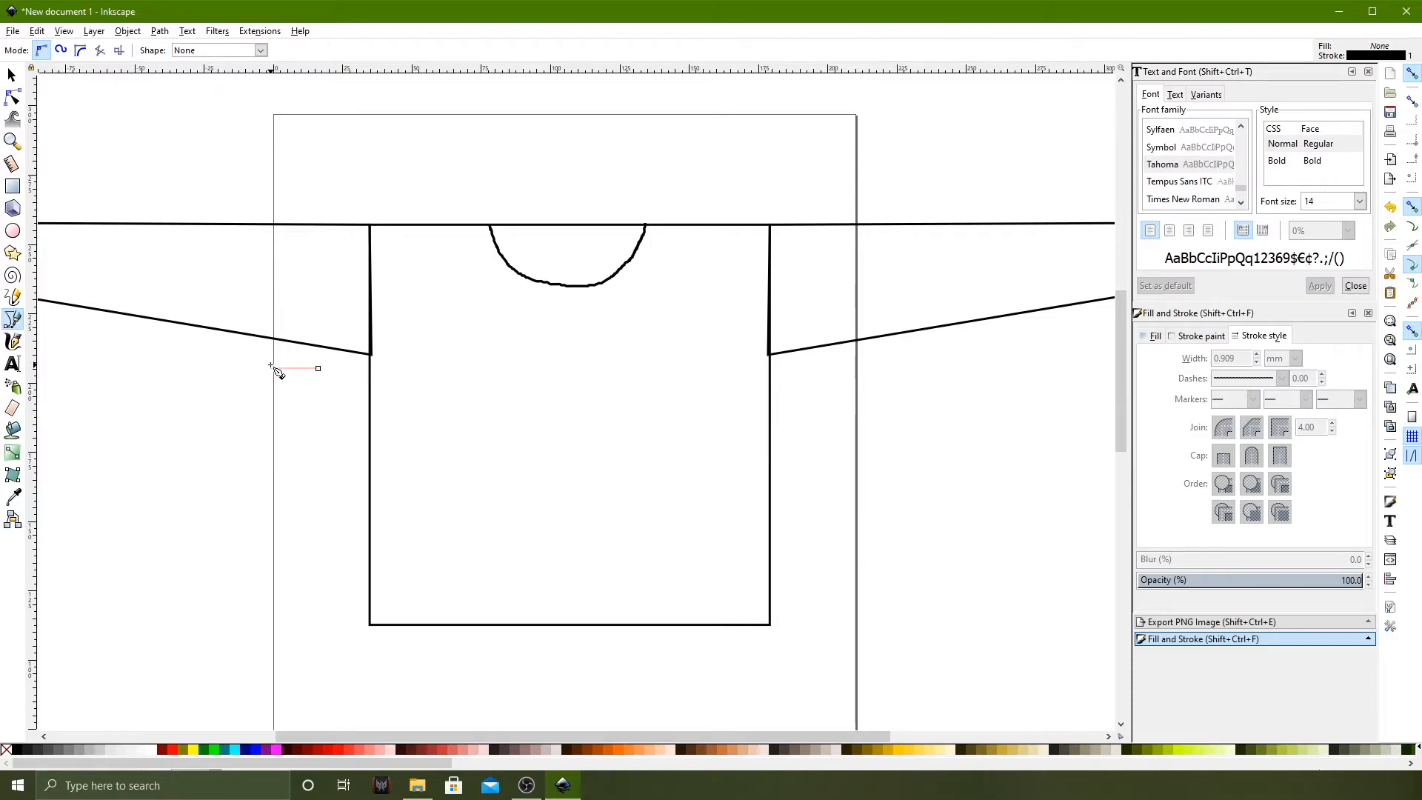
pyautogui.keyDown('ctrl'); pyautogui.click(287, 622); pyautogui.keyUp('ctrl')
pyautogui.click(325, 622)
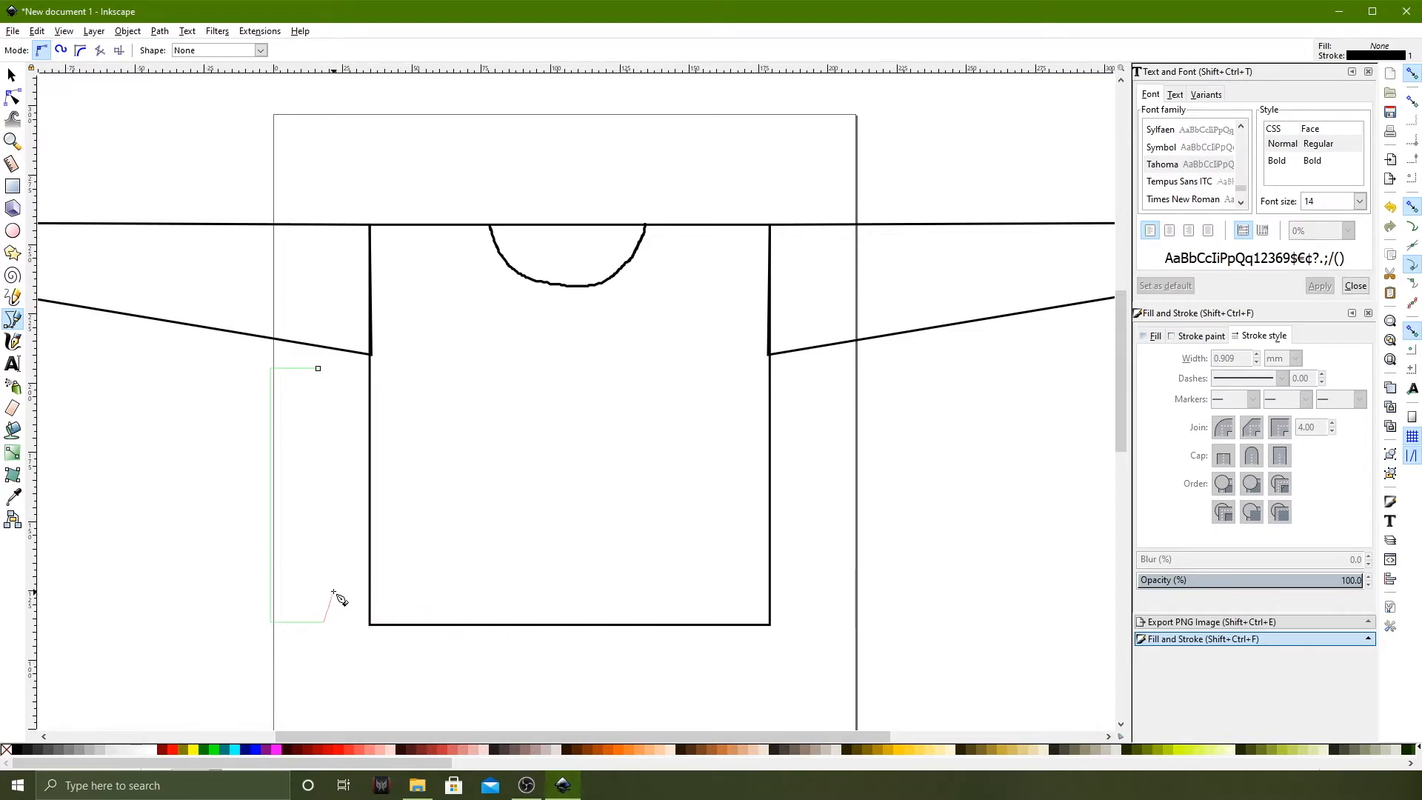
pyautogui.press('Return')
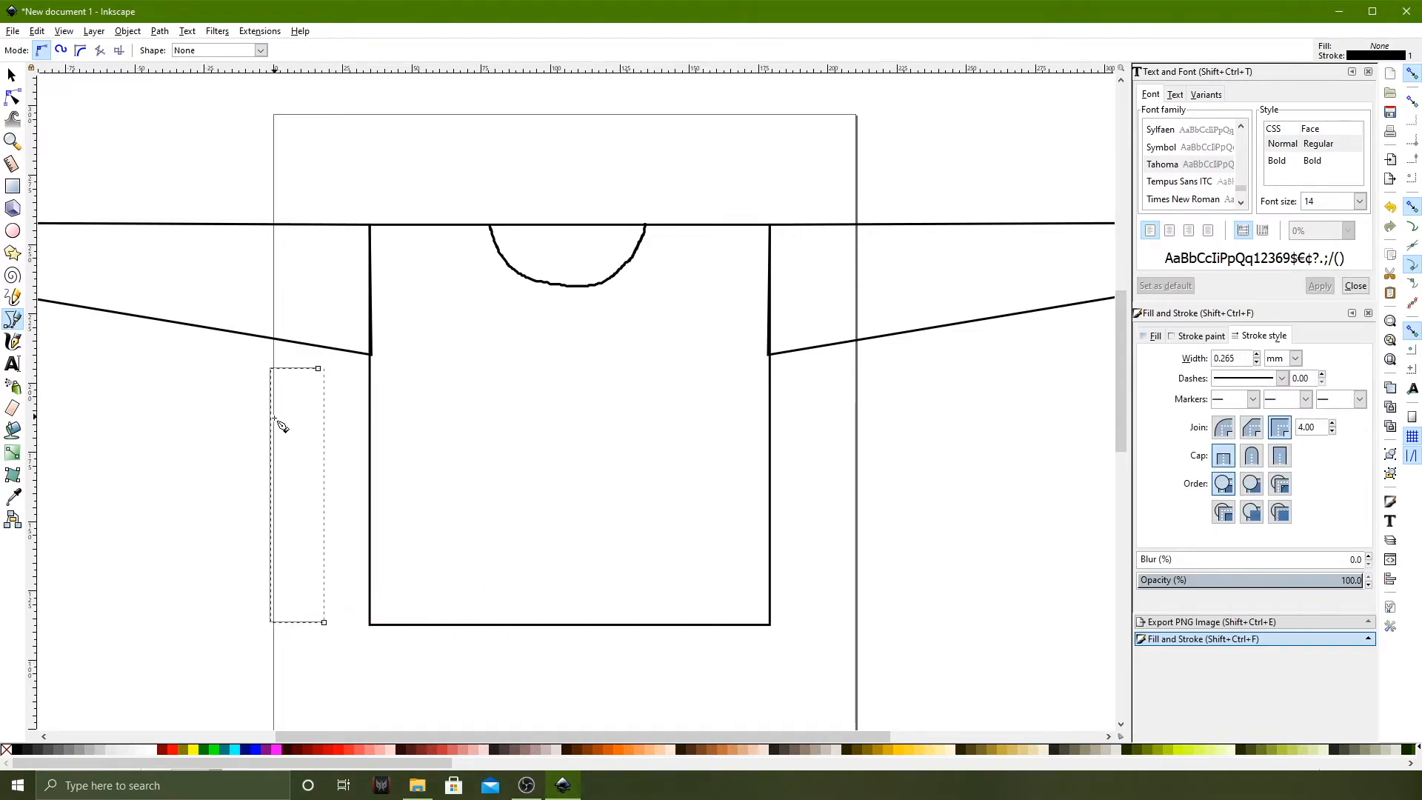
# Set the dimension bracket's stroke width to 0.8 mm and deselect it.
pyautogui.moveTo(1223, 358); pyautogui.dragTo(1221, 360)
pyautogui.press('Return')
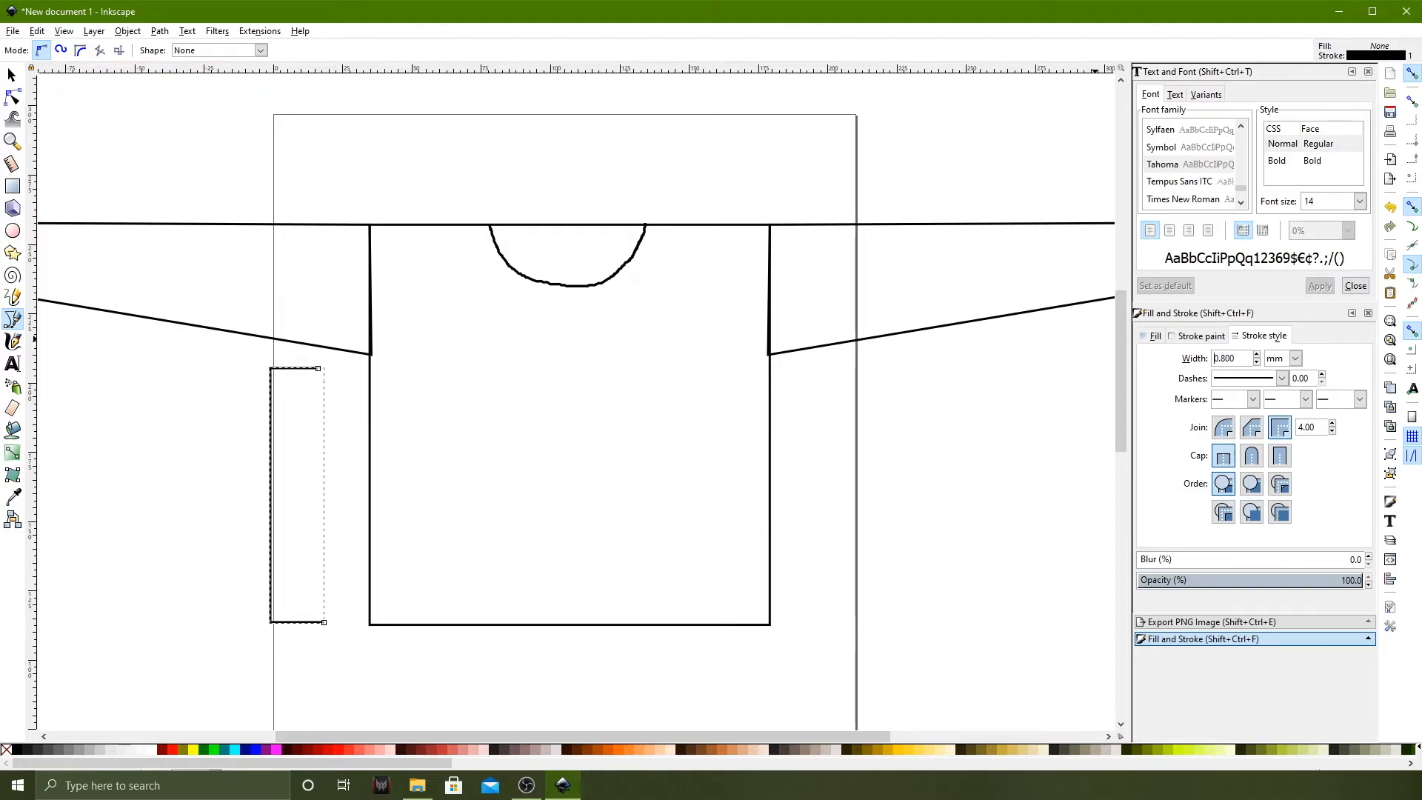
pyautogui.click(11, 72)
pyautogui.click(197, 450)
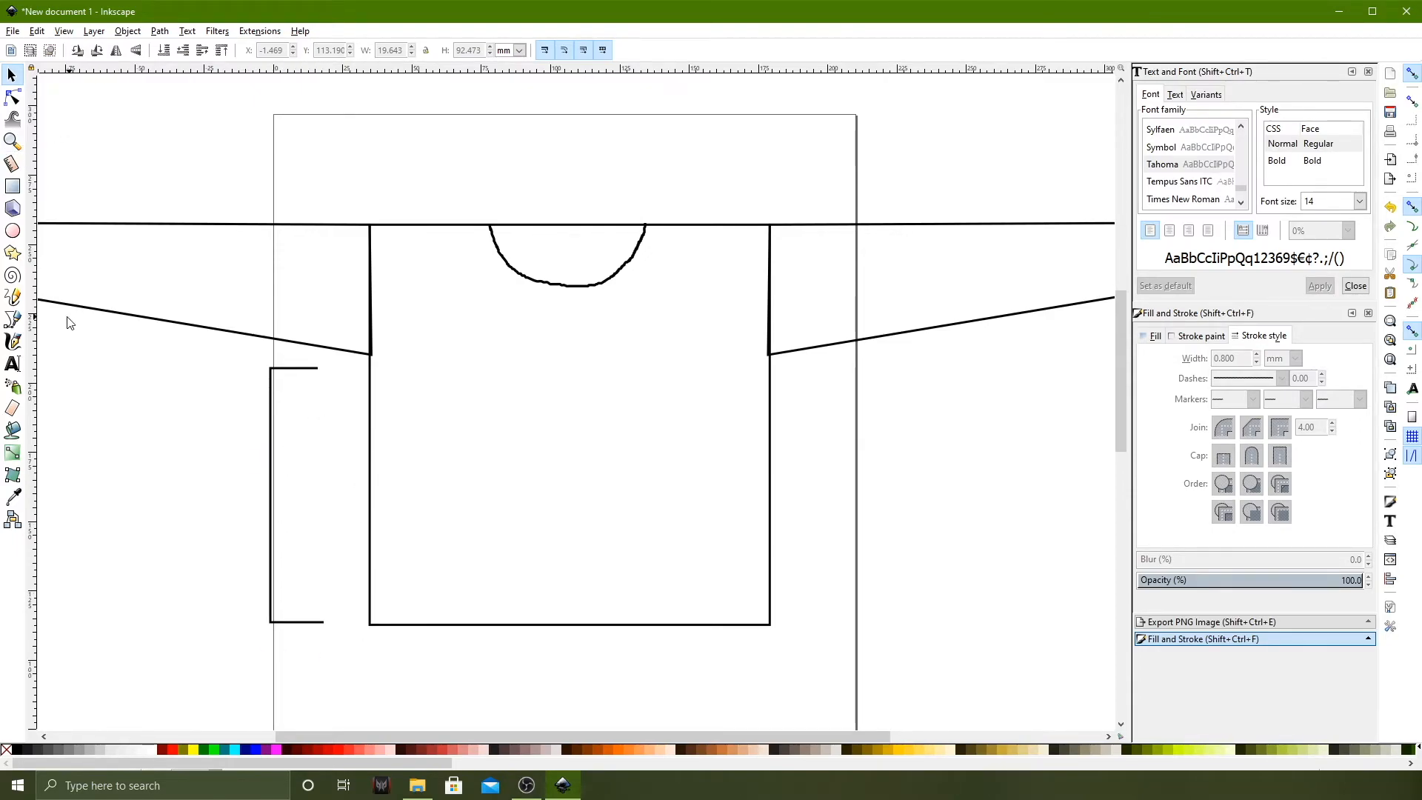
# Add the text label 15" on the outer side of the dimension bracket.
pyautogui.click(12, 363)
pyautogui.click(185, 454)
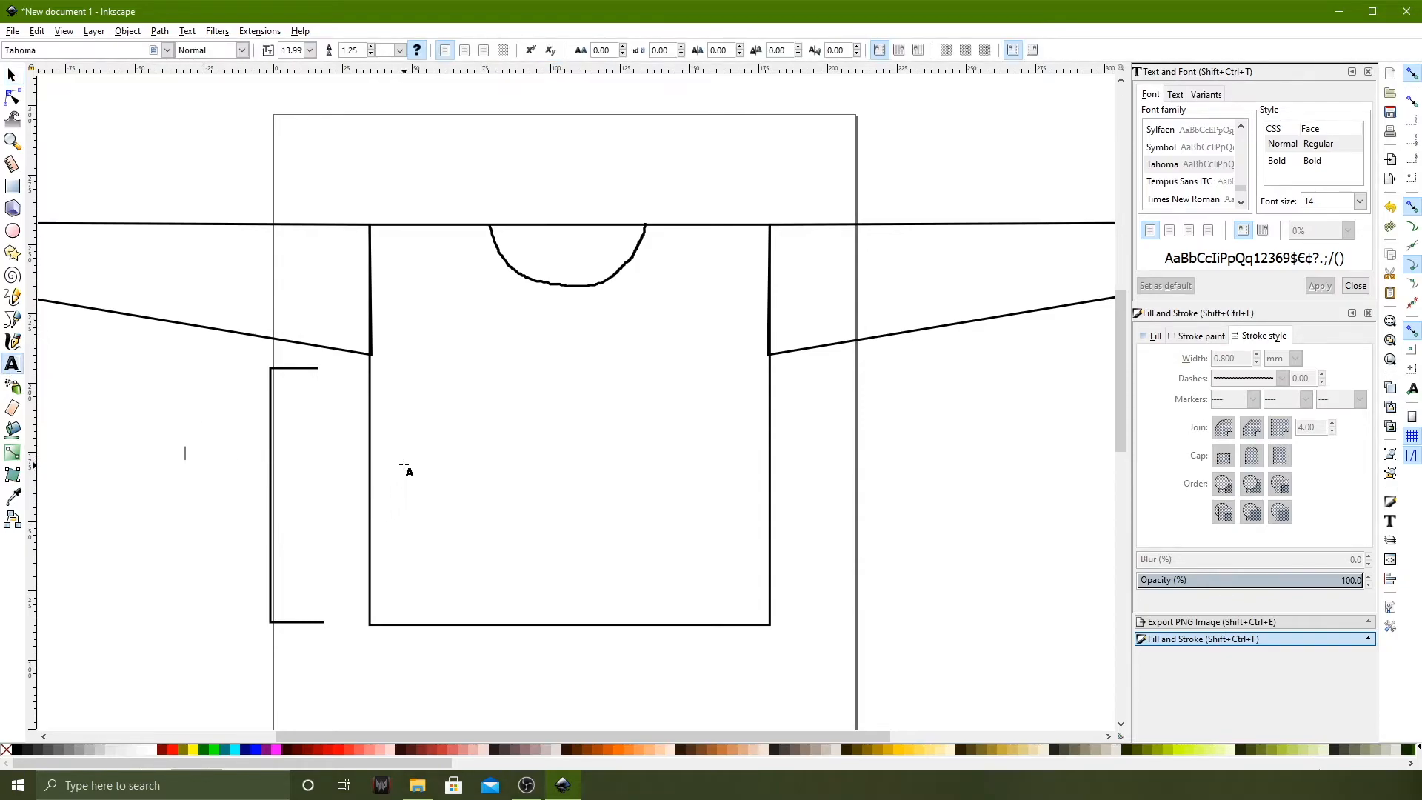
pyautogui.write('15":')
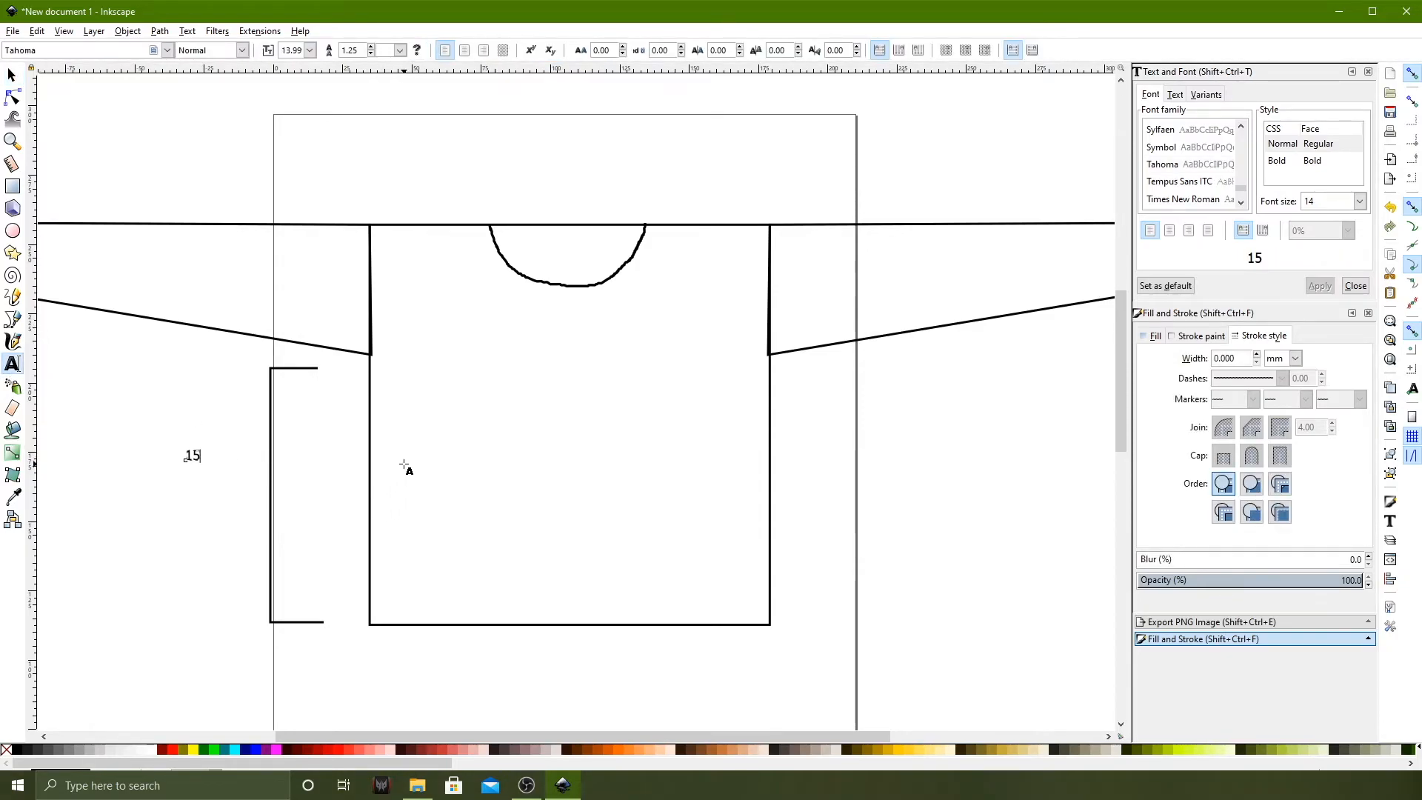
pyautogui.press('BackSpace')
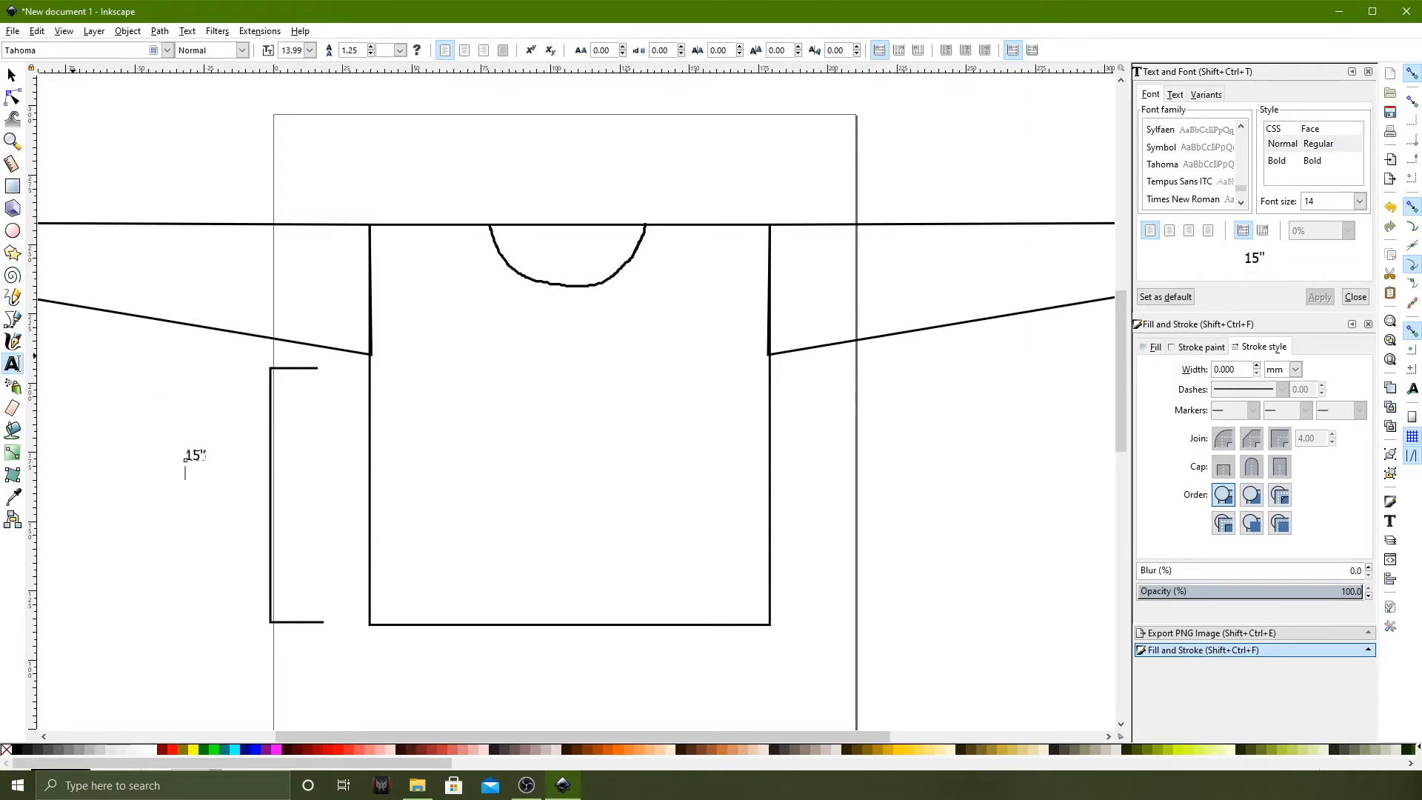
# Rotate the 15" label 90° counter-clockwise and place it just outside the middle of the bracket's vertical line.
pyautogui.click(12, 75)
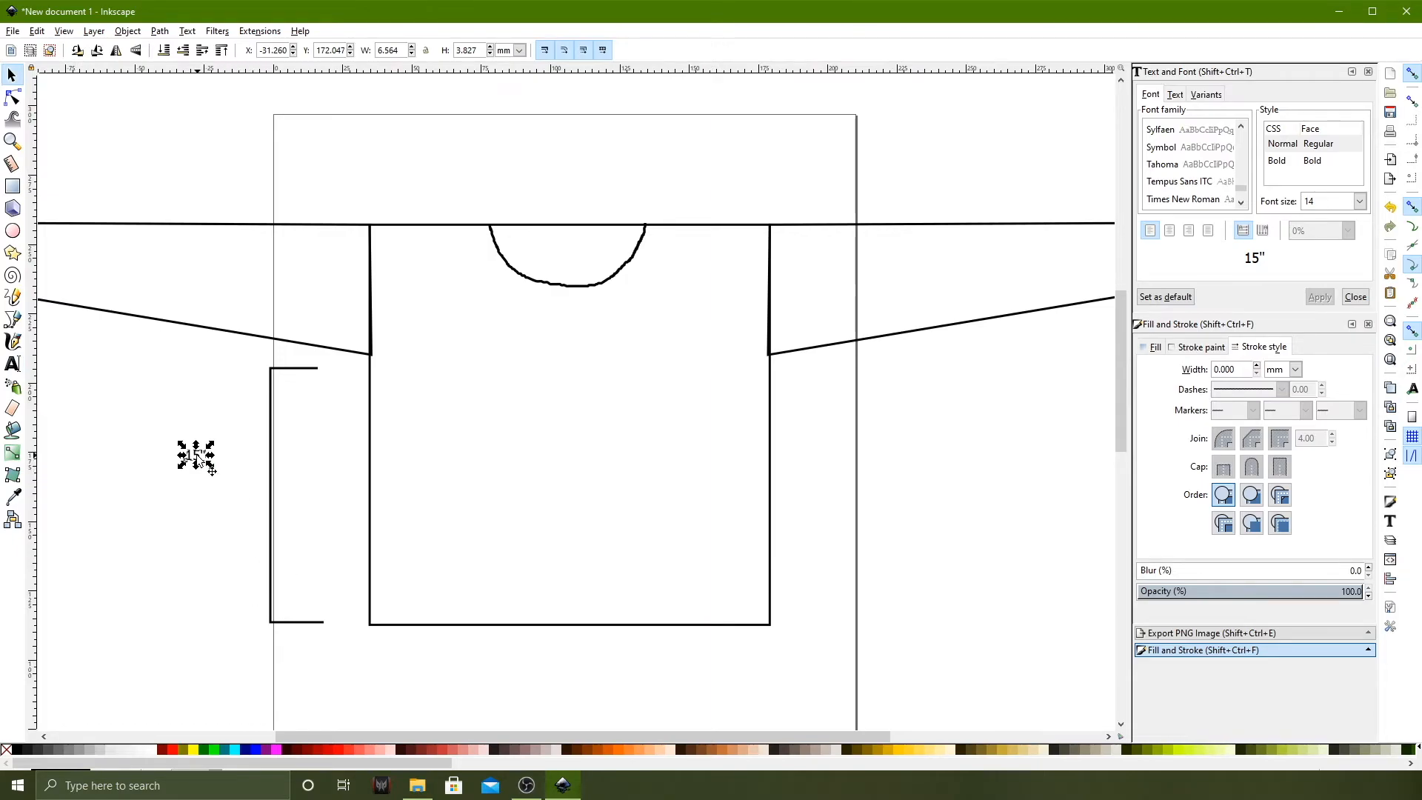
pyautogui.click(80, 51)
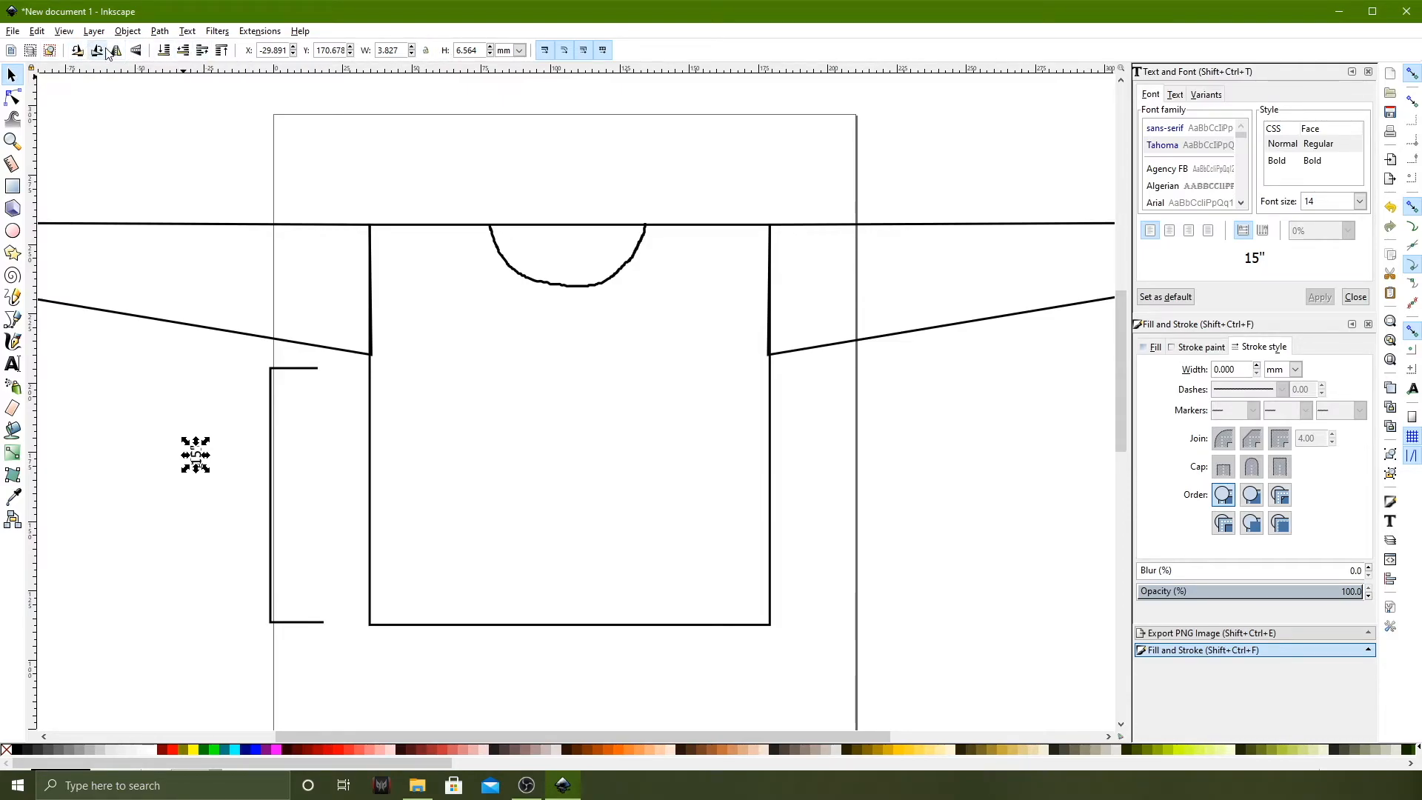
pyautogui.moveTo(201, 465); pyautogui.dragTo(210, 464)
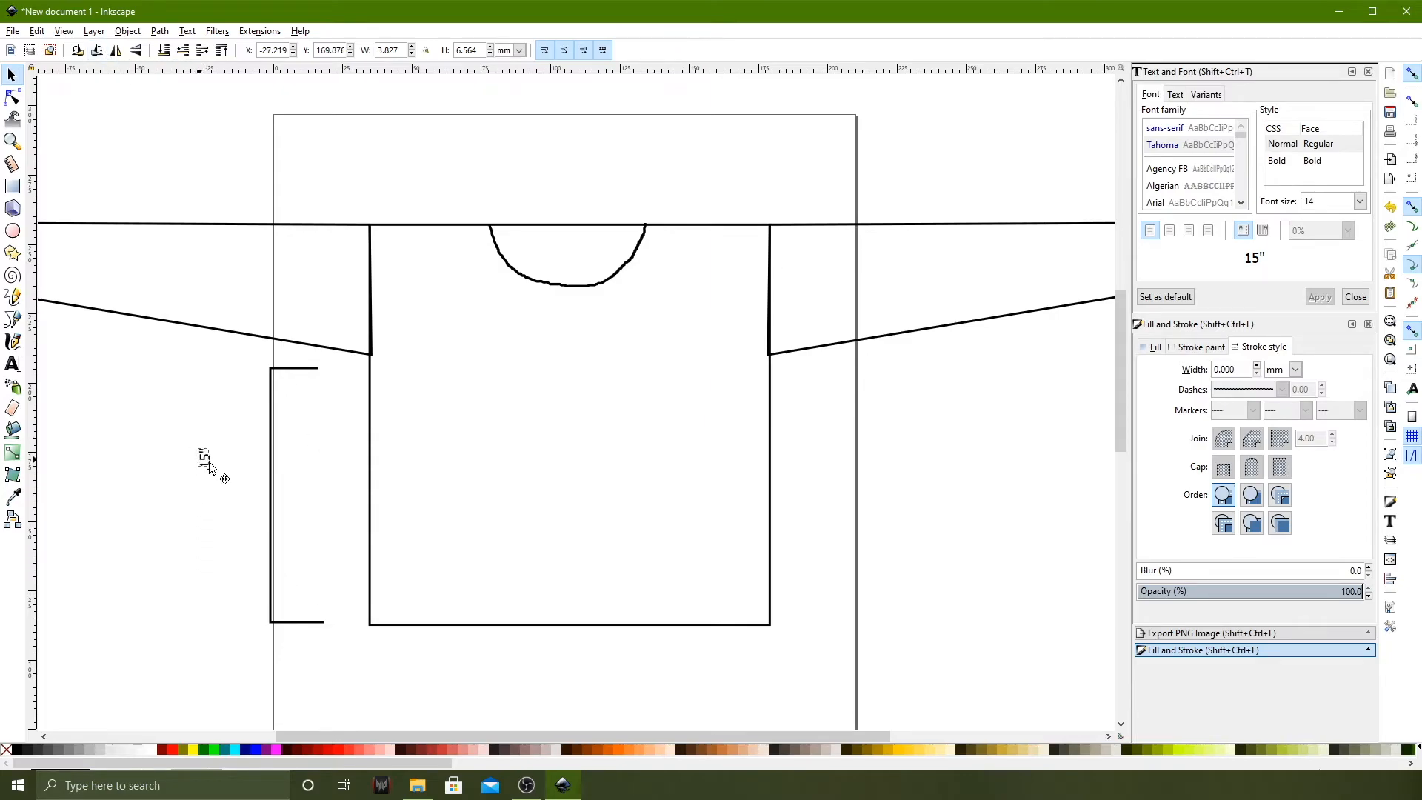
pyautogui.click(304, 492)
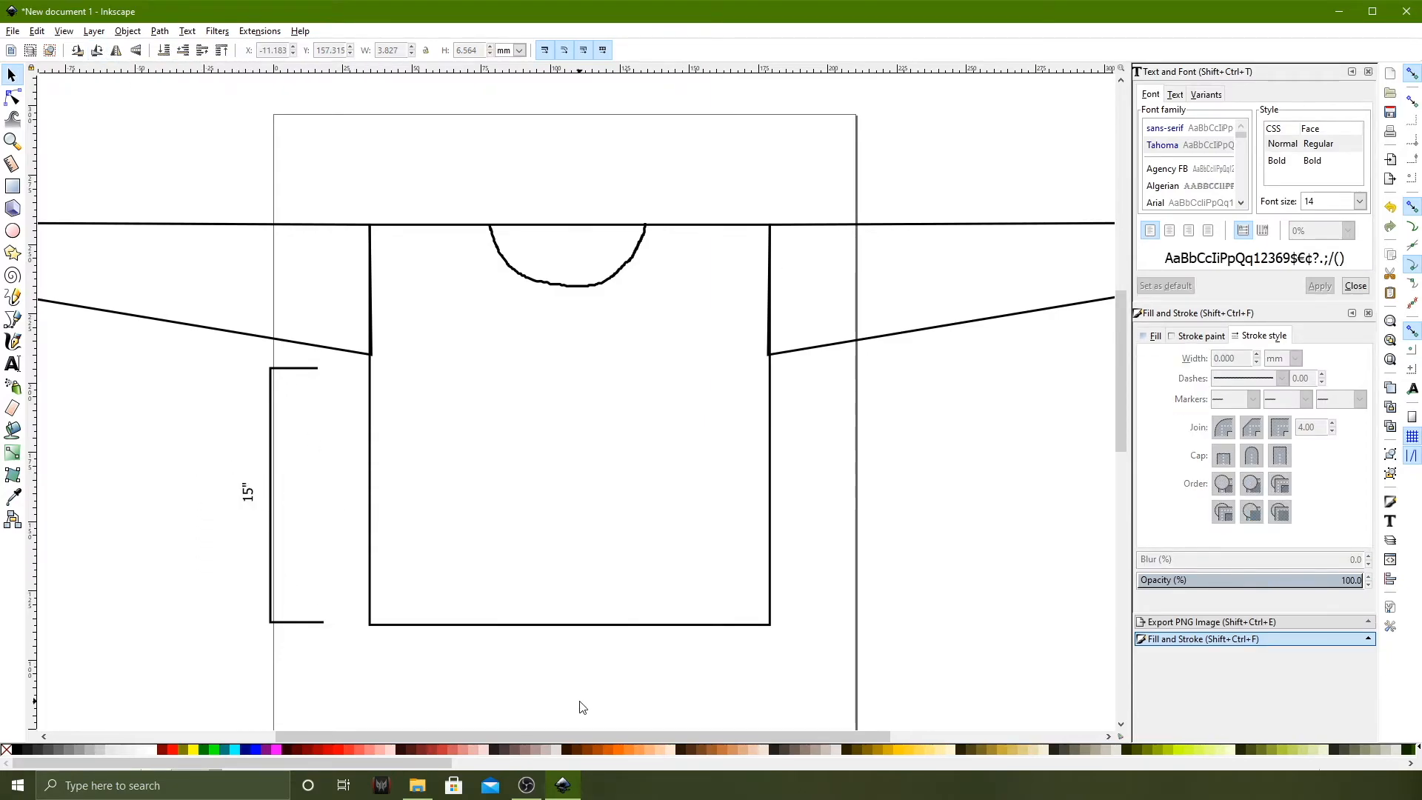